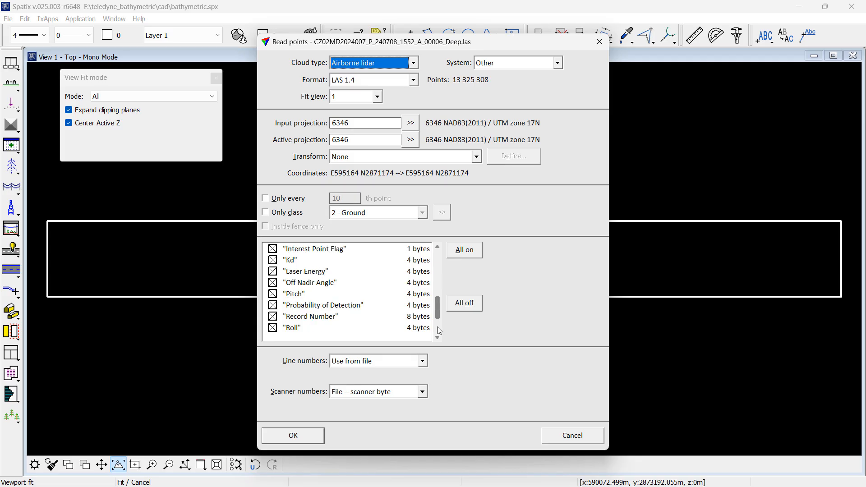
Step: Load the point cloud with scanner numbers set to Increase by file
click(439, 330)
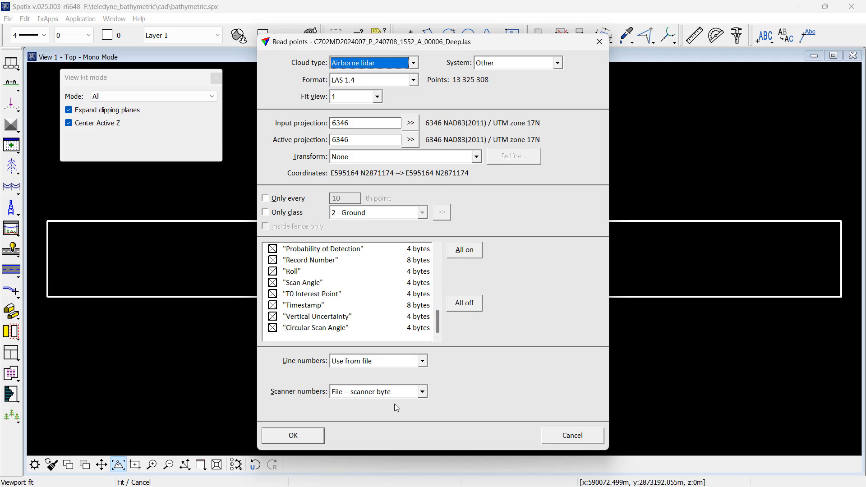
click(388, 392)
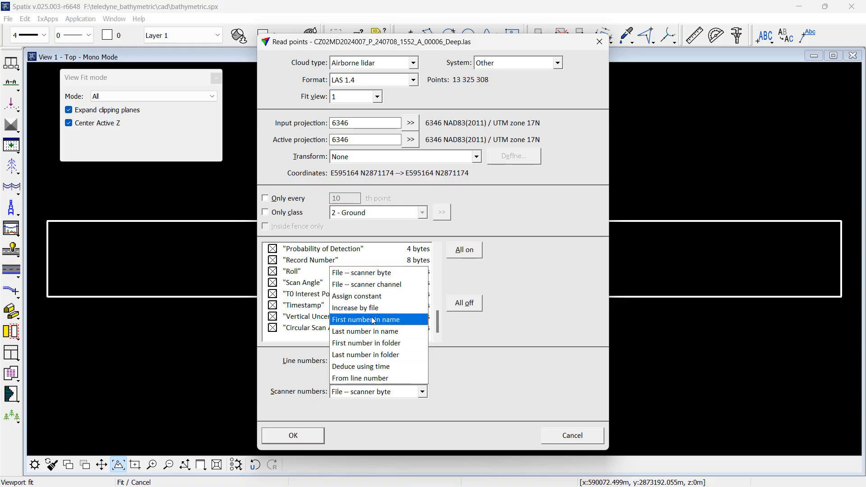
click(357, 308)
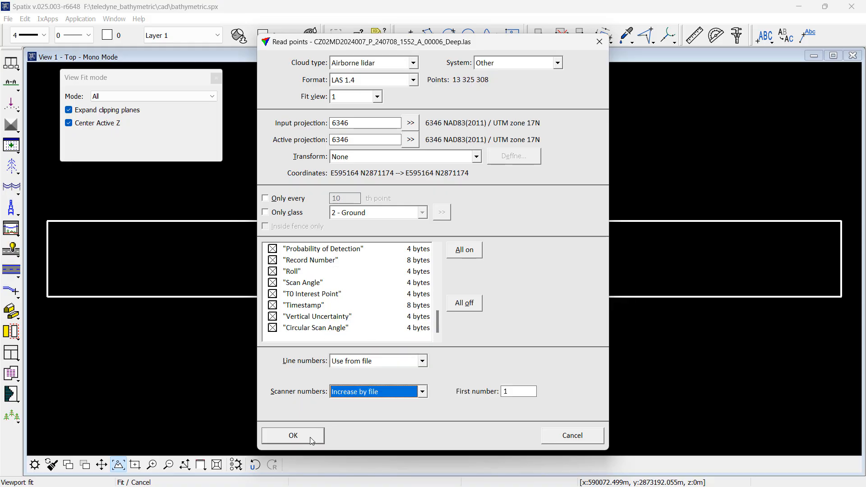
click(295, 436)
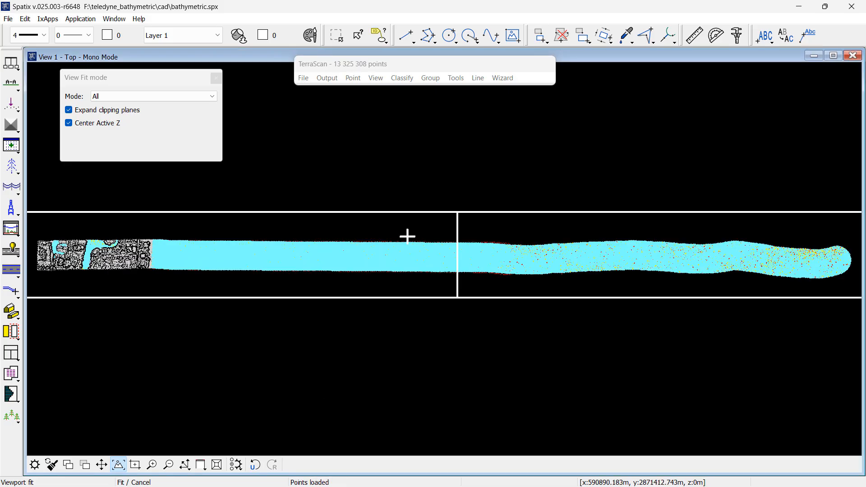
Step: Color the points by time with a separation of 0.10 seconds
click(376, 78)
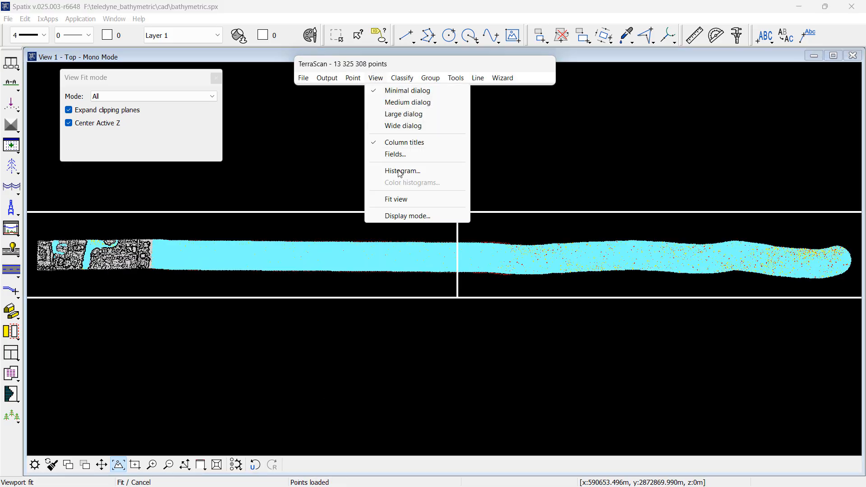
click(401, 216)
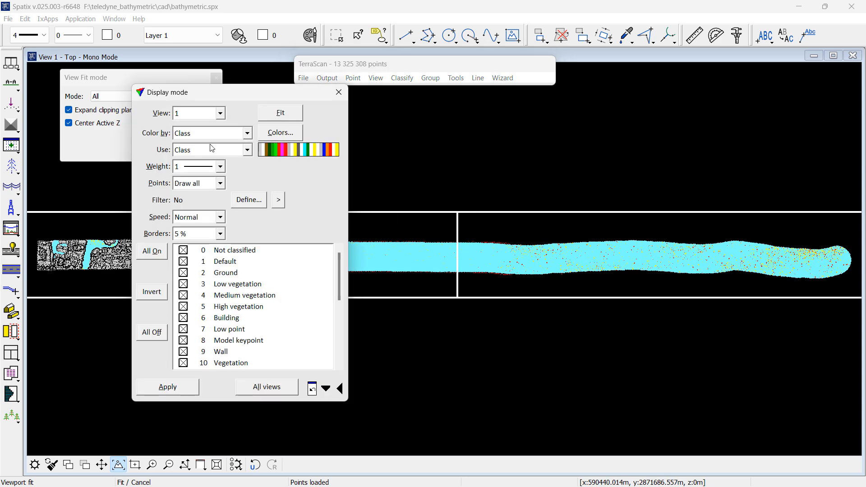
click(199, 134)
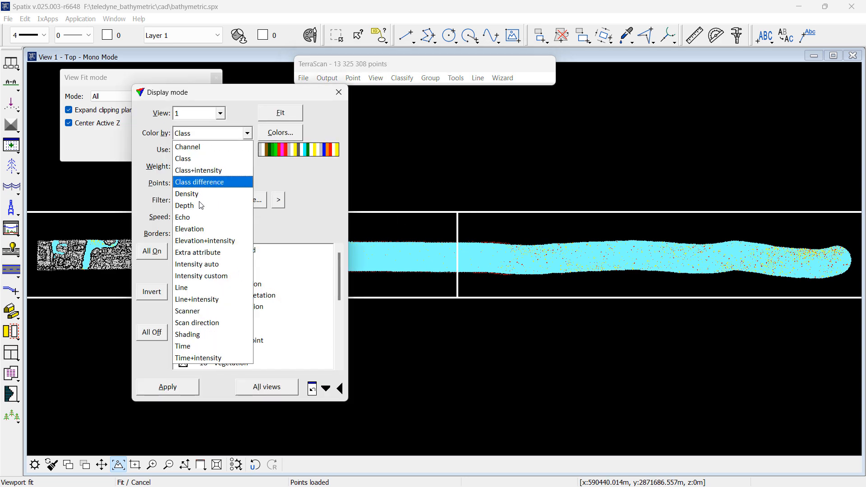
click(201, 347)
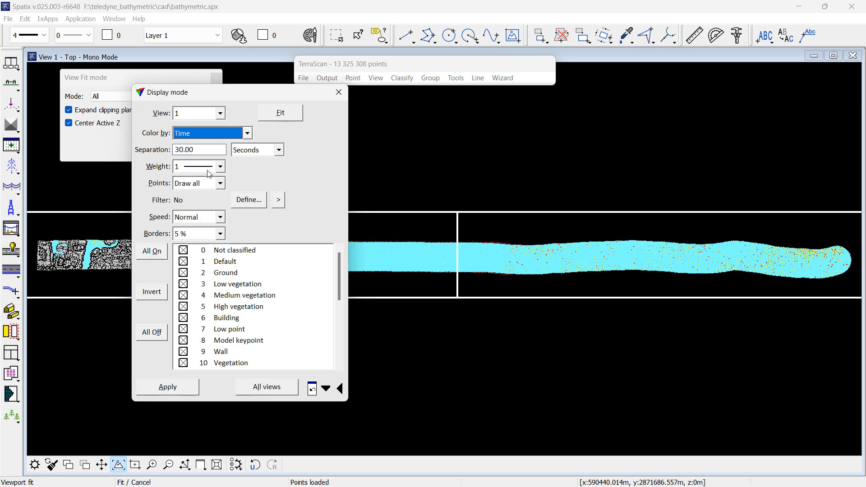
double_click(201, 151)
text(0)
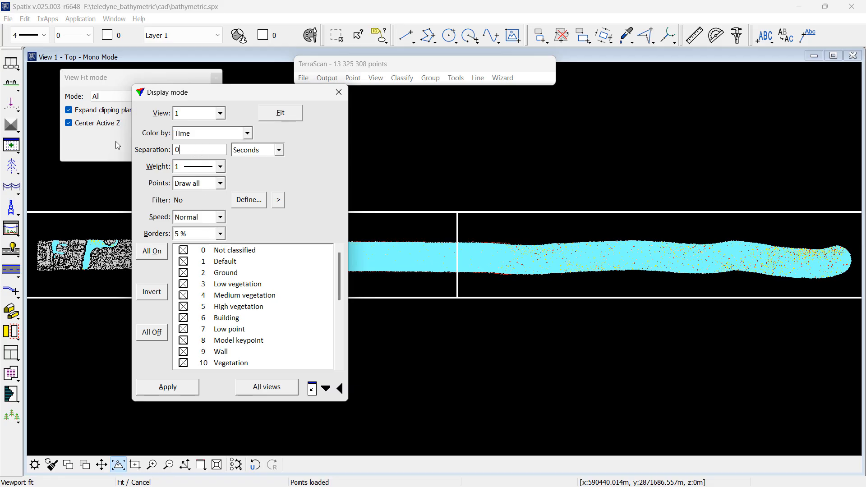
text(.10)
key(Tab)
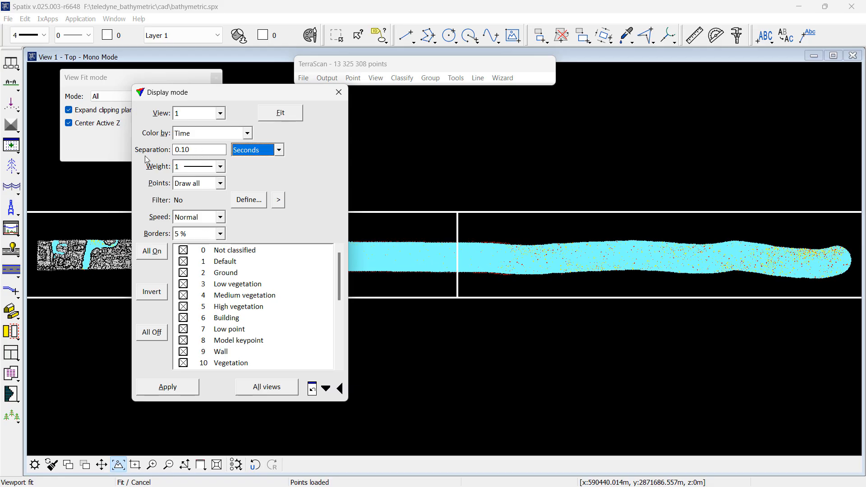
Step: Filter the displayed points by scanner 0 to 0 and apply the display settings
click(243, 206)
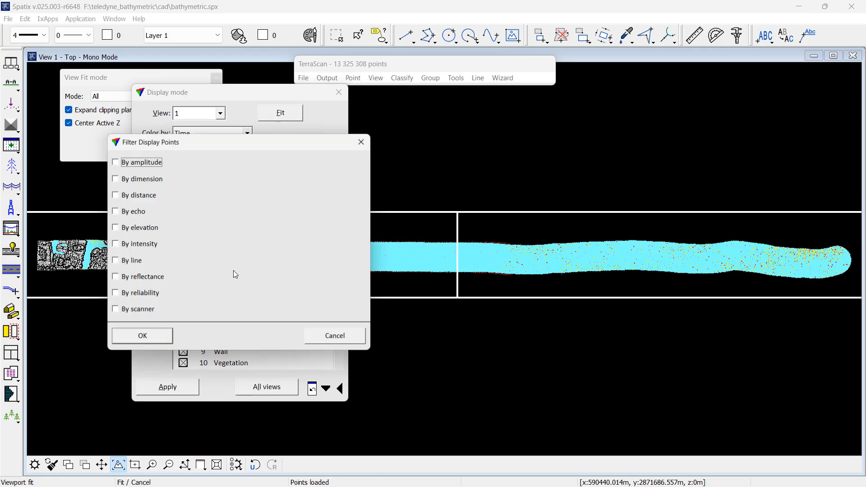
click(134, 311)
drag(190, 315, 184, 313)
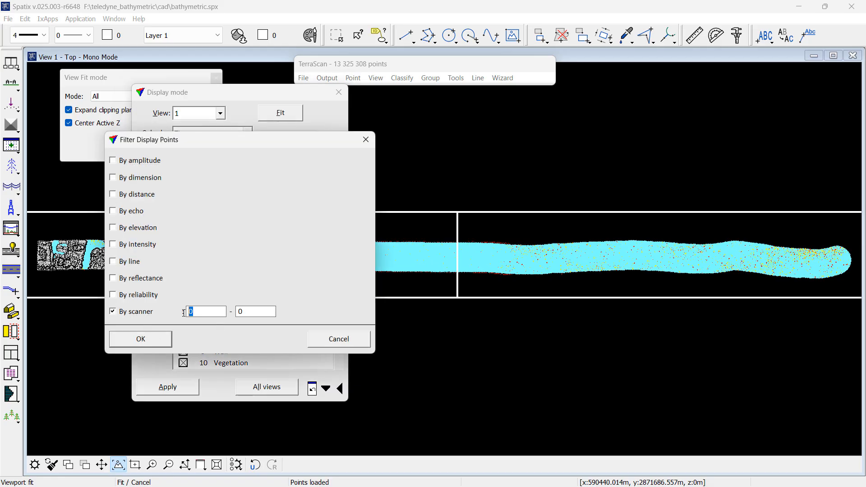
key(Tab)
click(162, 341)
click(177, 391)
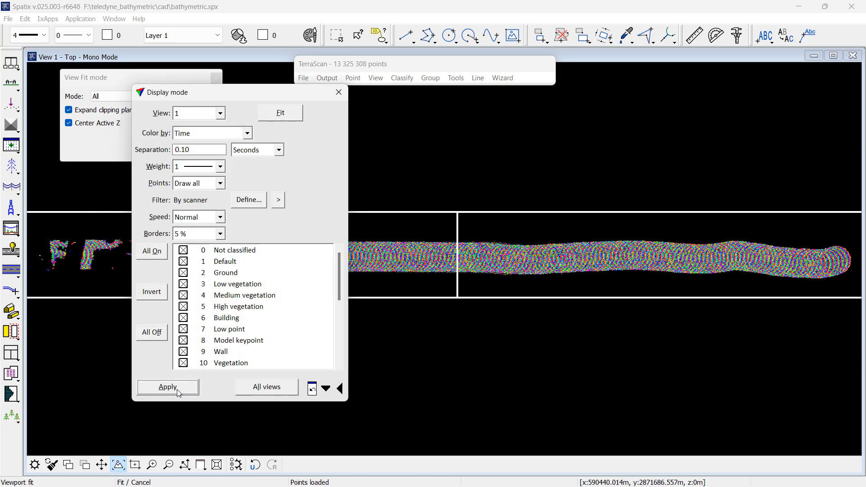
Step: Zoom in on the eastern end of the survey strip to examine the time-colored scan pattern
click(152, 468)
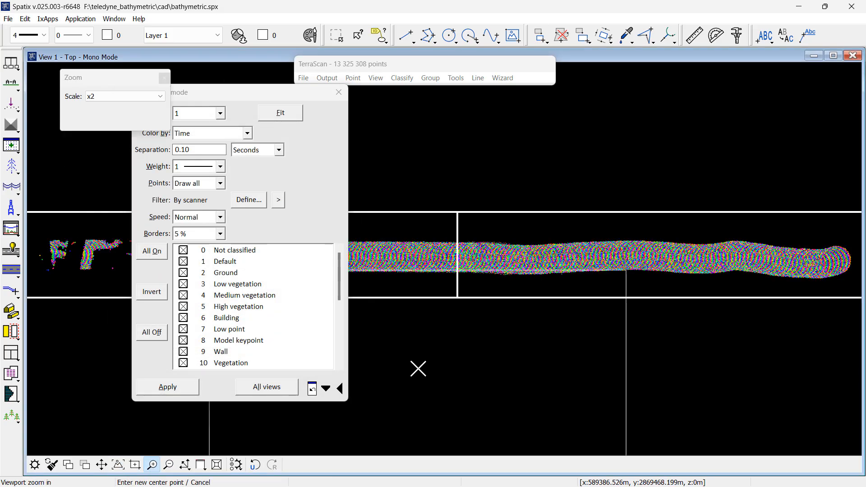
click(684, 265)
click(613, 246)
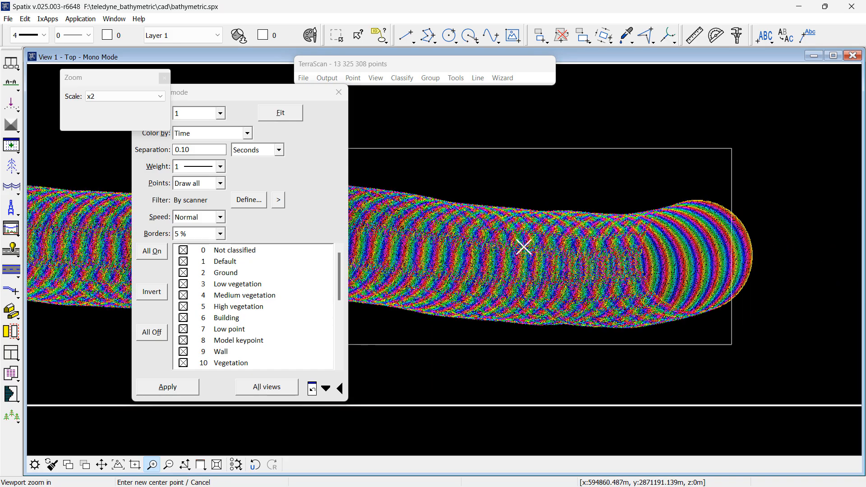
click(498, 254)
click(498, 289)
right_click(497, 288)
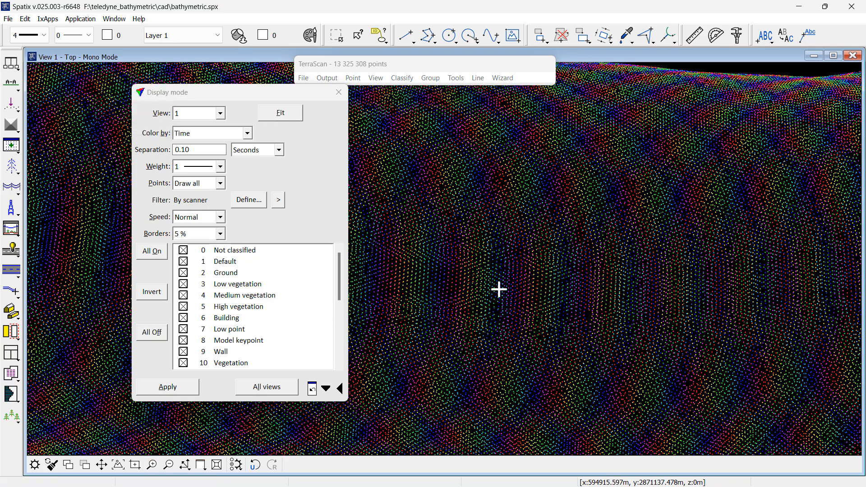
scroll(499, 289, down, 1)
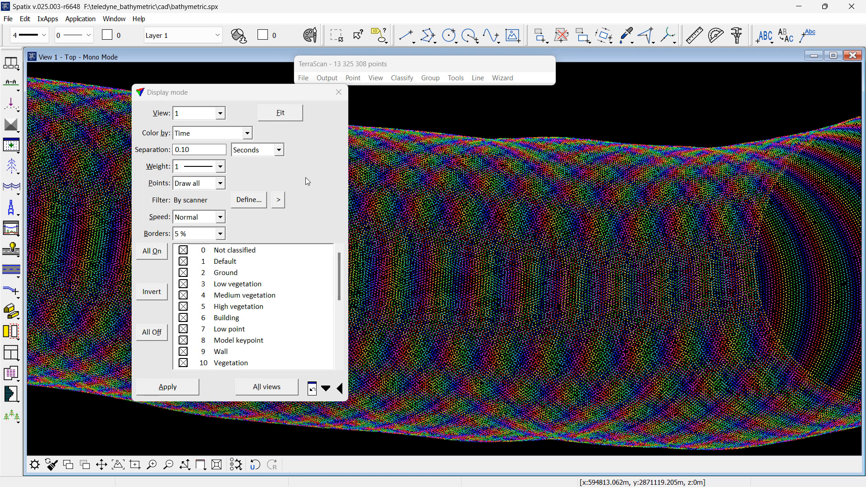
Step: Inspect a point's Horizontal Uncertainty and Off Nadir Angle attributes with the Inspect Point tool
click(339, 92)
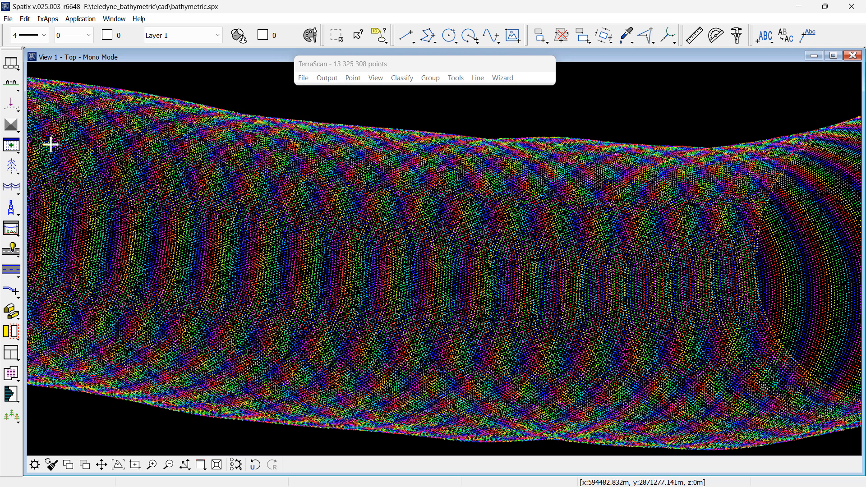
click(10, 90)
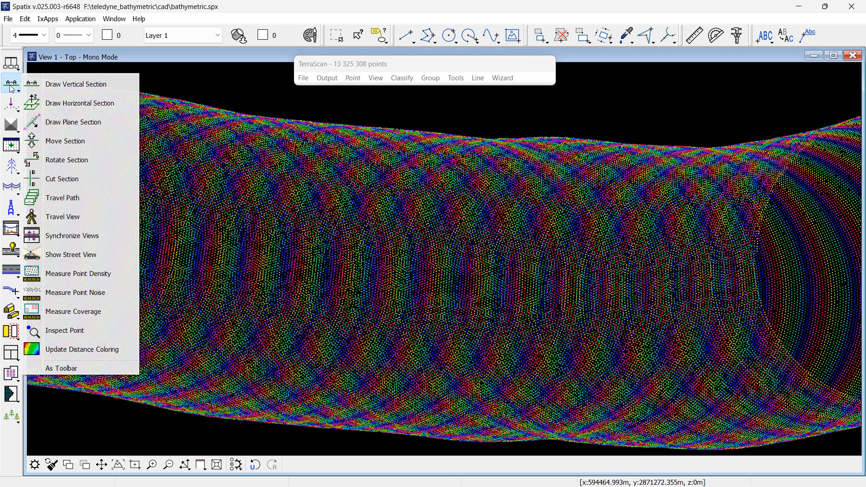
click(67, 329)
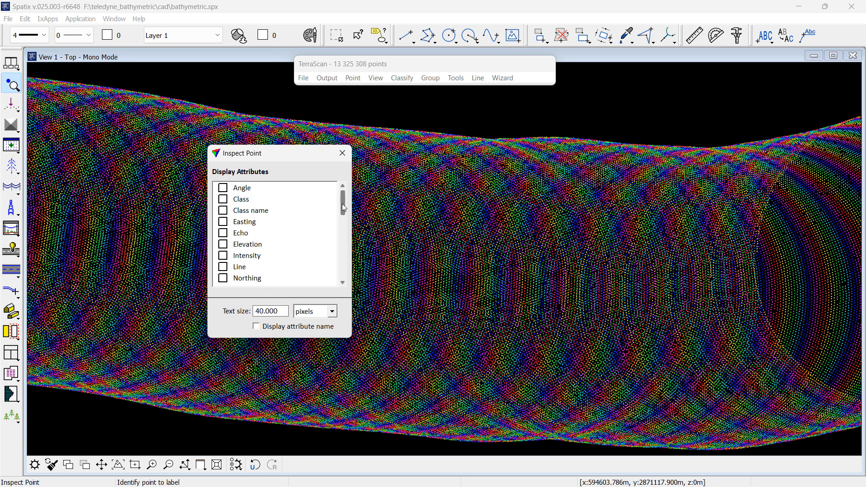
drag(343, 207, 346, 269)
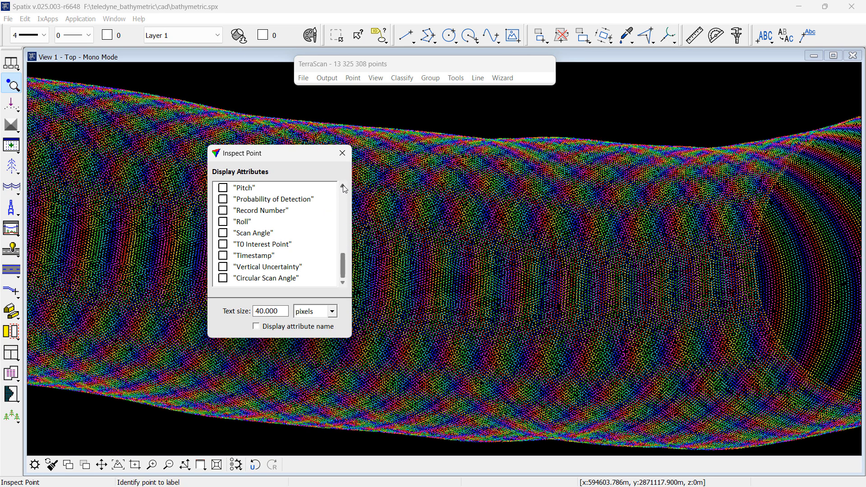
click(343, 186)
click(343, 186)
click(343, 186)
click(343, 186)
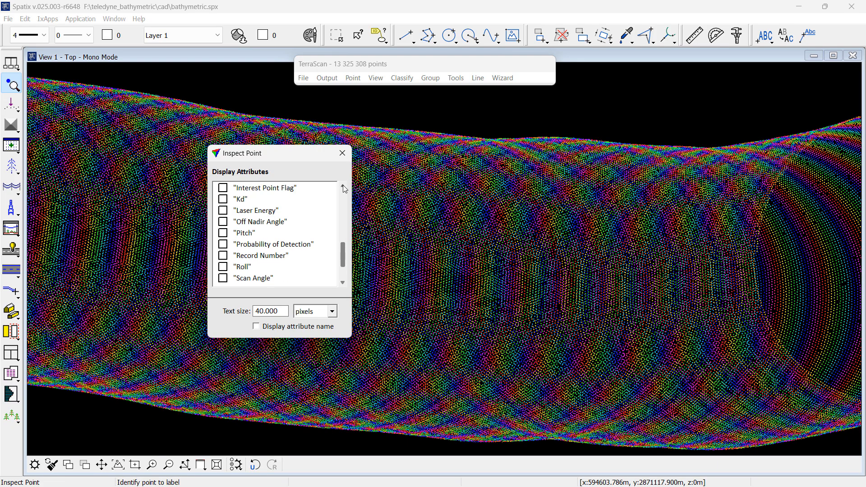
click(343, 186)
click(343, 186)
click(343, 186)
click(343, 186)
click(224, 211)
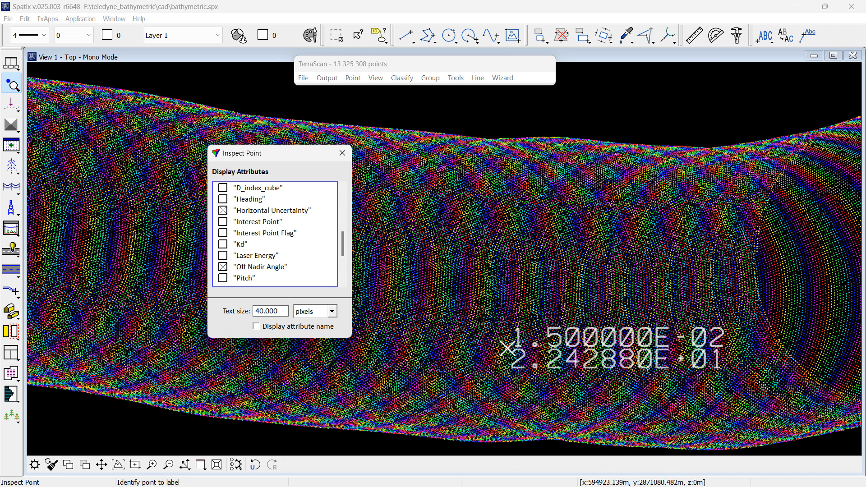
key(Escape)
Step: Color the points by the extra attribute Off Nadir Angle
click(376, 78)
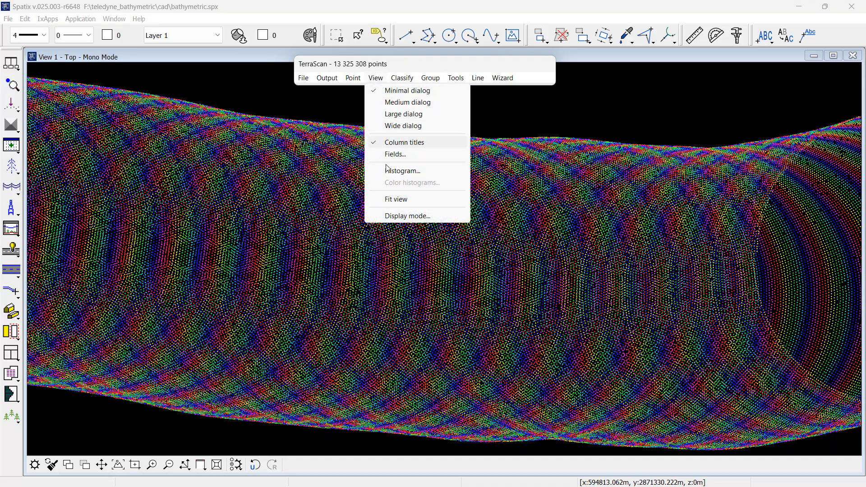
click(389, 216)
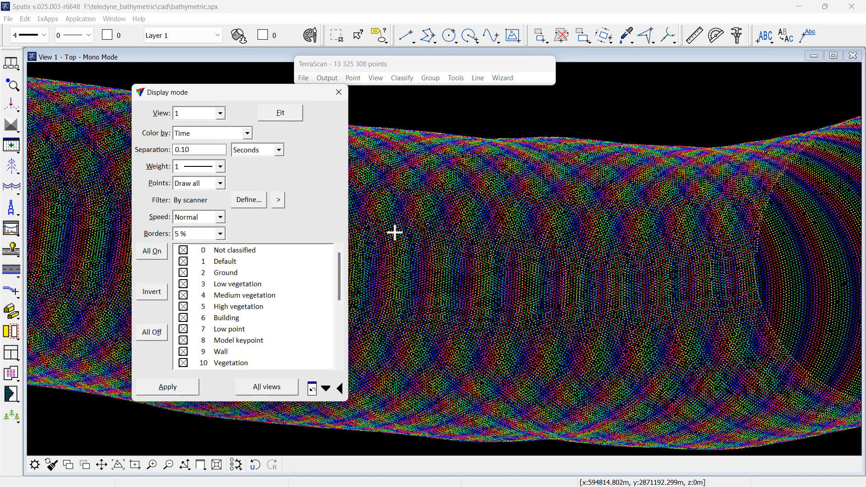
click(203, 135)
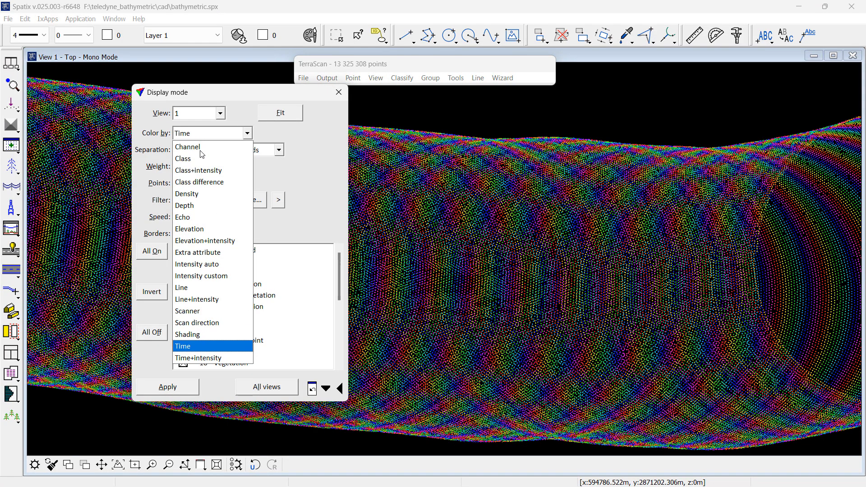
click(204, 254)
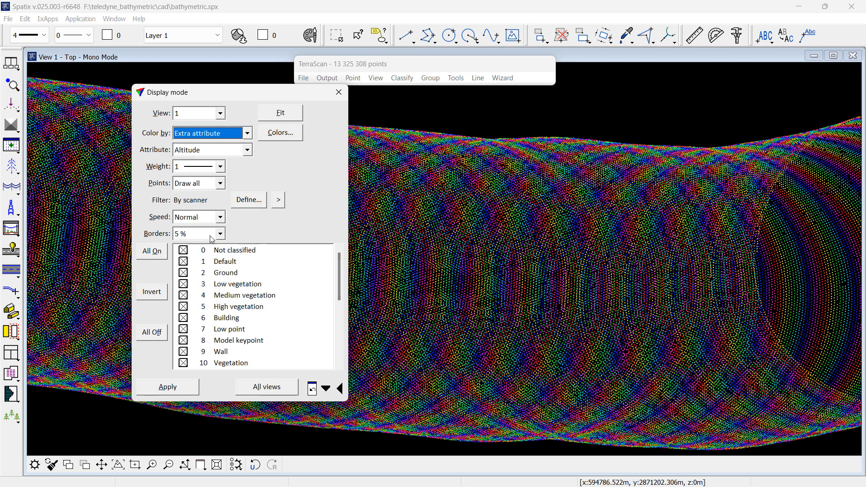
click(244, 151)
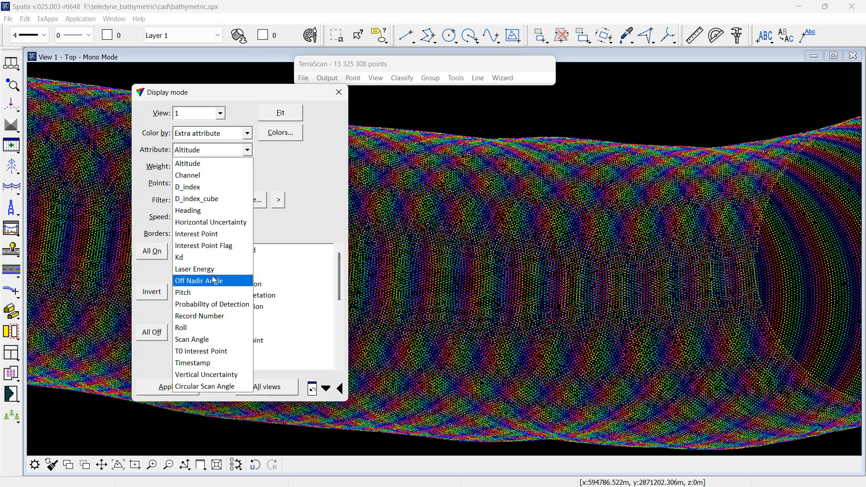
click(215, 280)
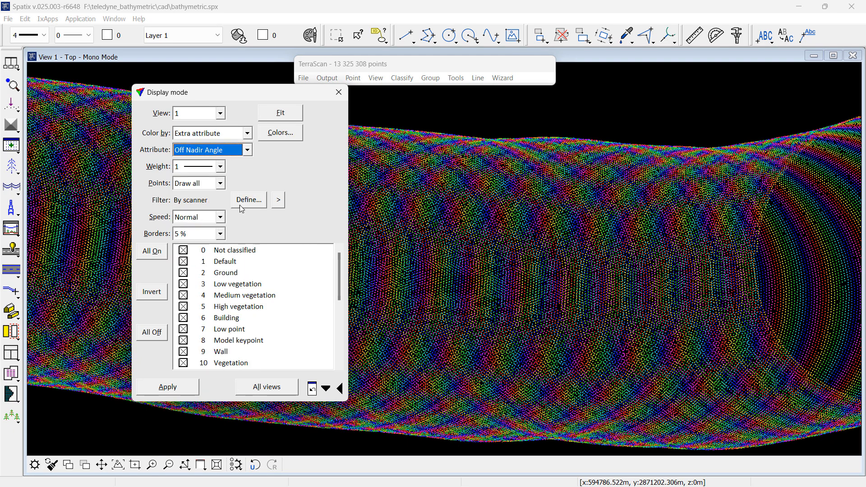
Step: Load the off_nadir_angle.acl attribute coloring scheme and apply the display settings
click(277, 133)
click(347, 172)
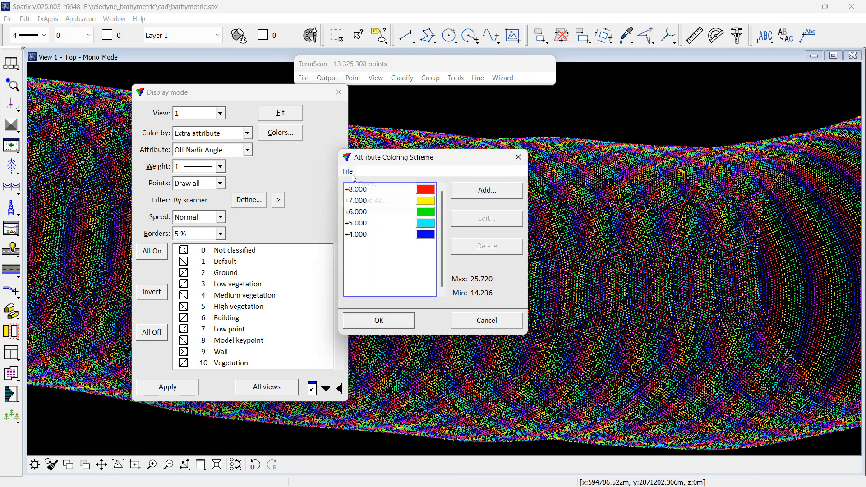
click(356, 184)
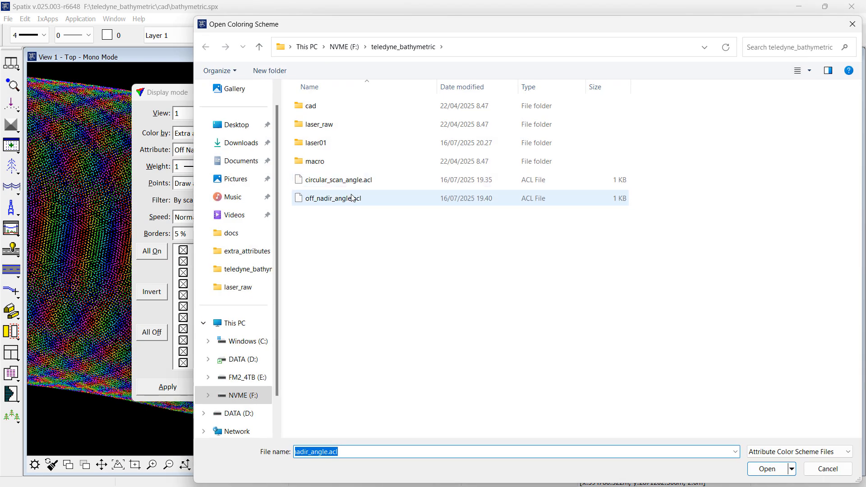
double_click(353, 199)
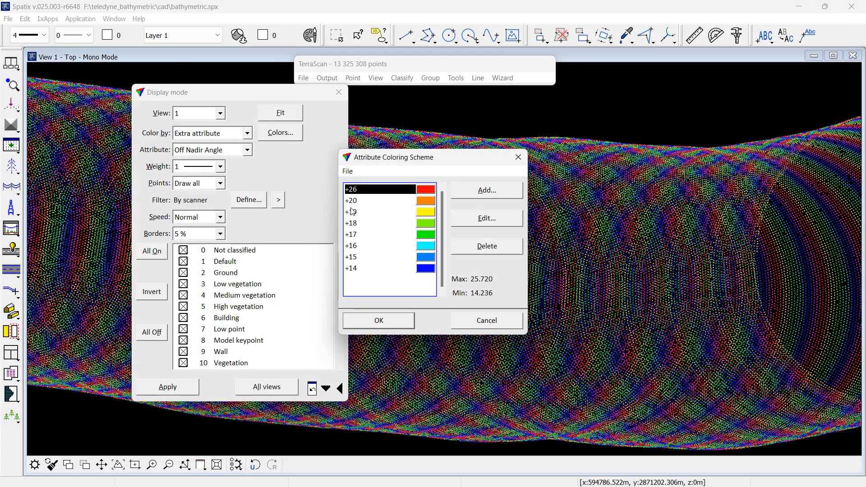
click(379, 320)
click(189, 391)
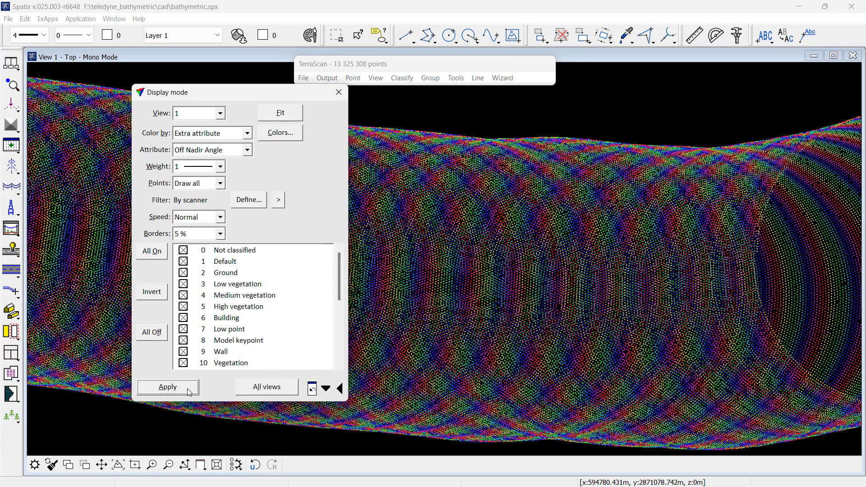
click(169, 464)
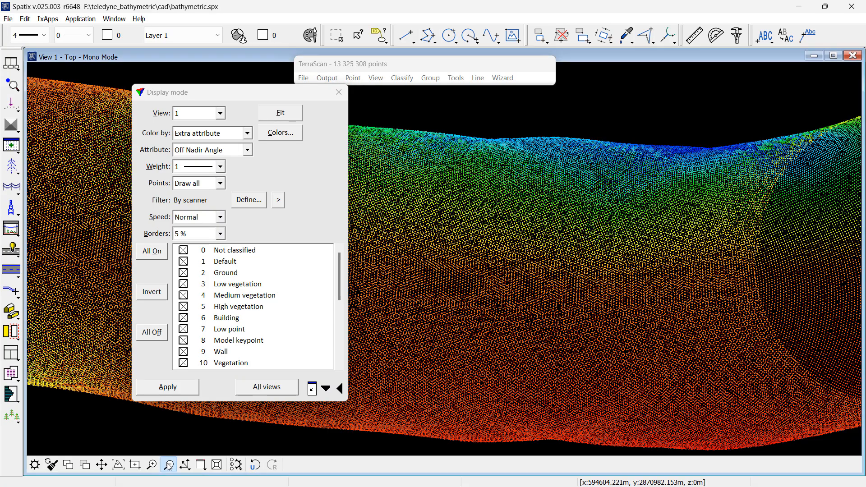
click(754, 280)
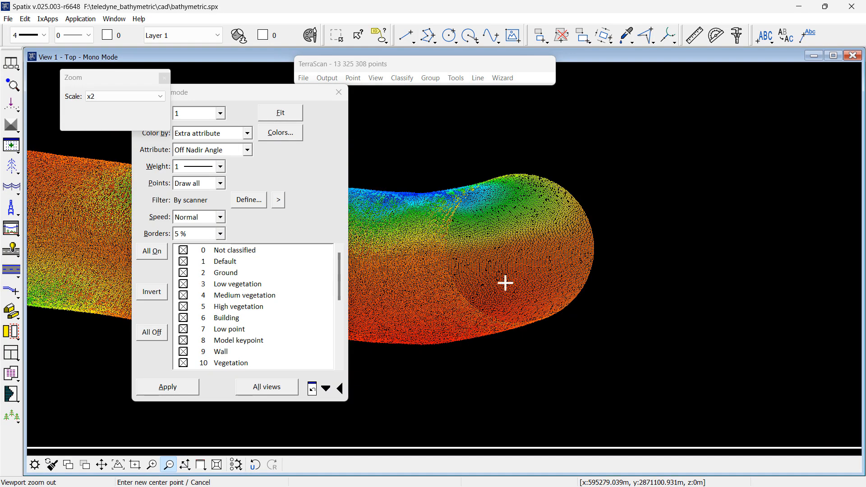
Step: Pan and zoom around the eastern end of the strip to examine the Off Nadir Angle coloring
click(101, 465)
click(391, 279)
click(599, 265)
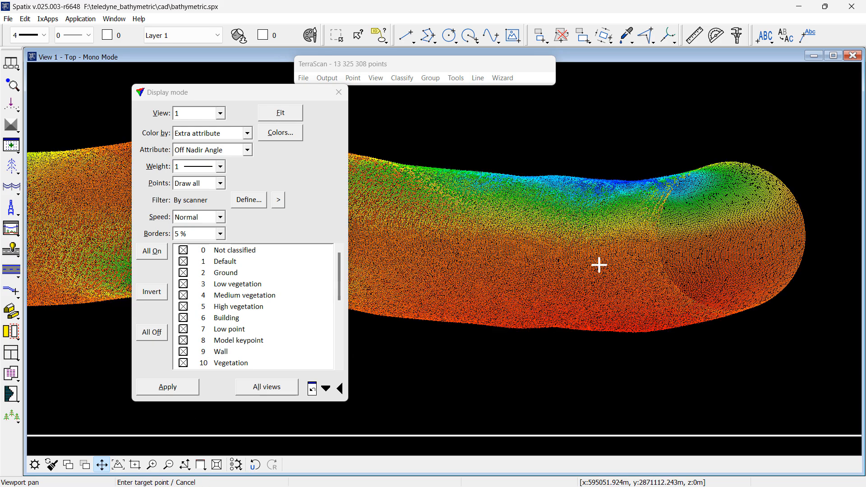
click(504, 258)
click(608, 257)
scroll(508, 248, up, 1)
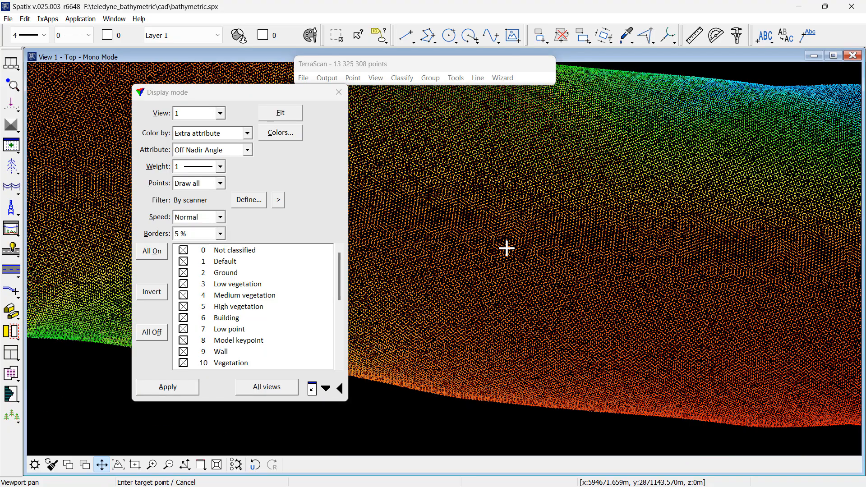
scroll(507, 248, down, 1)
scroll(506, 249, down, 1)
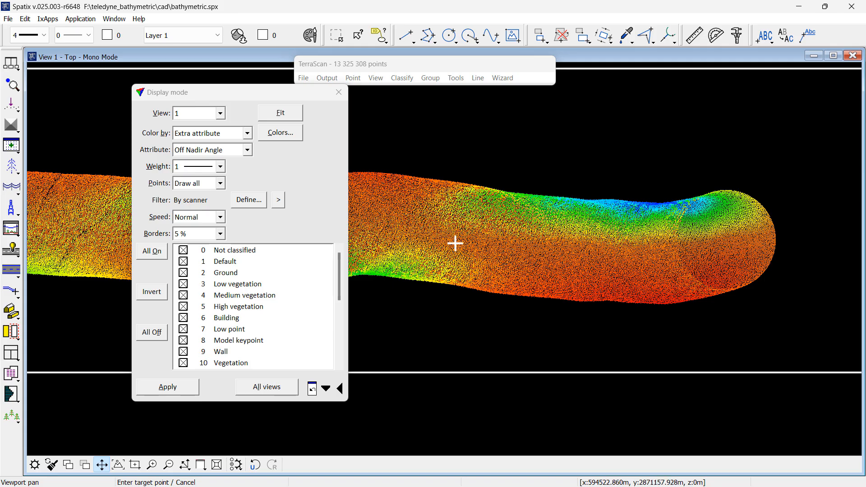
Step: Open the view histogram for Off Nadir Angle across any class and any scanner, then close it
click(375, 80)
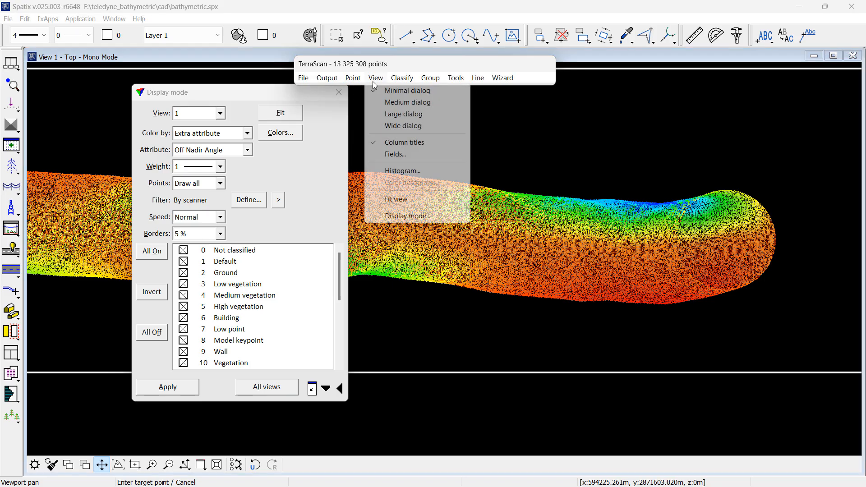
click(397, 171)
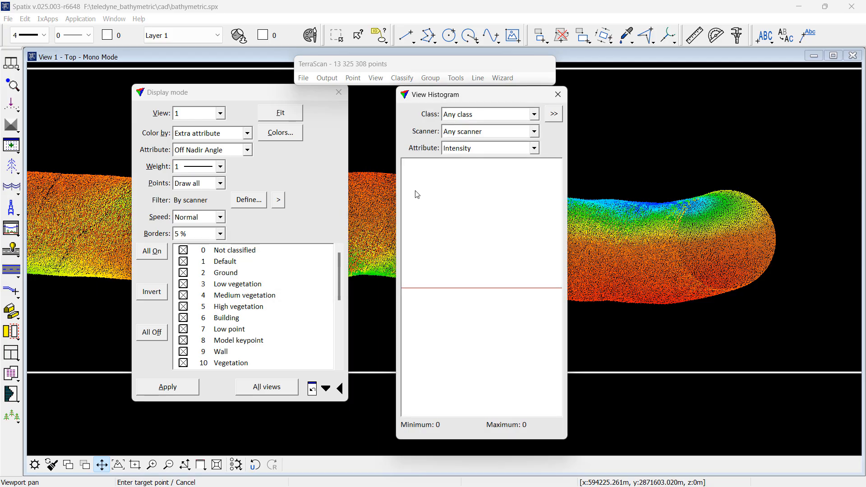
click(477, 149)
click(478, 146)
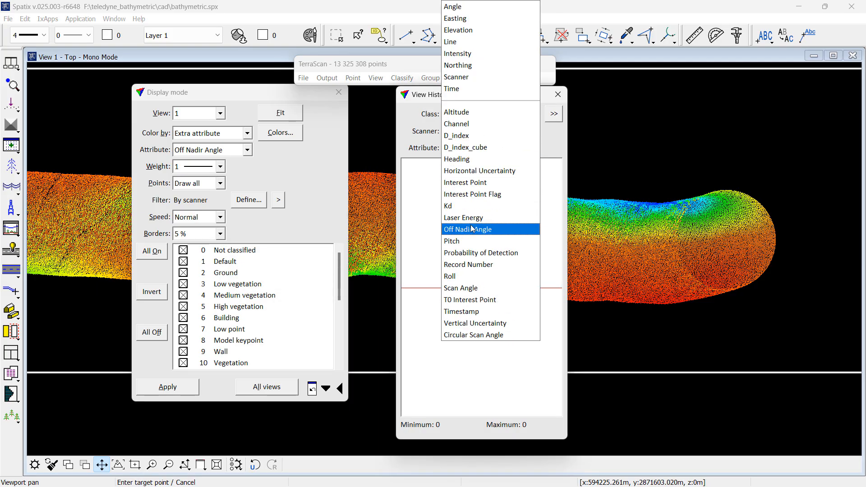
click(472, 228)
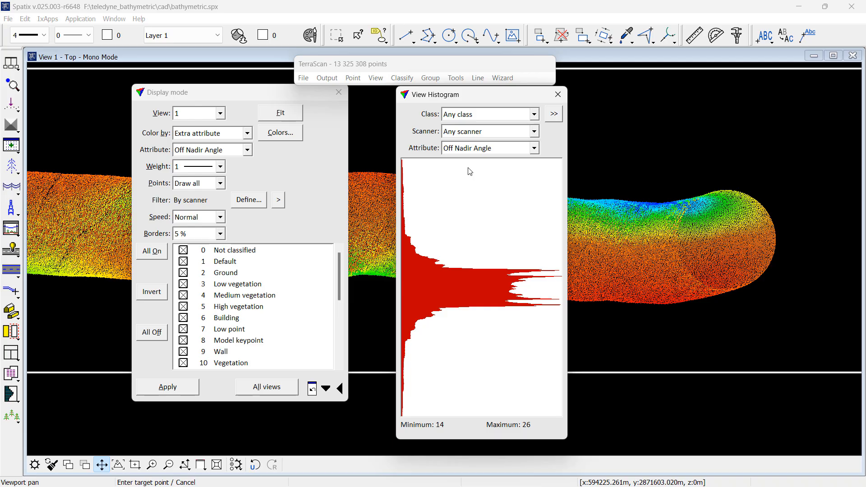
click(558, 95)
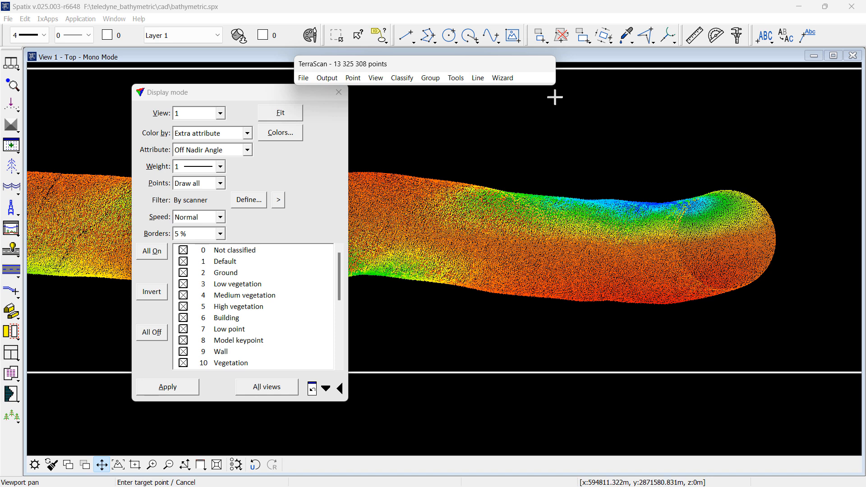
Step: Classify points from any class with Off Nadir Angle between 22 and 100 into class 13 Steep angle
click(406, 84)
mouse_move(408, 90)
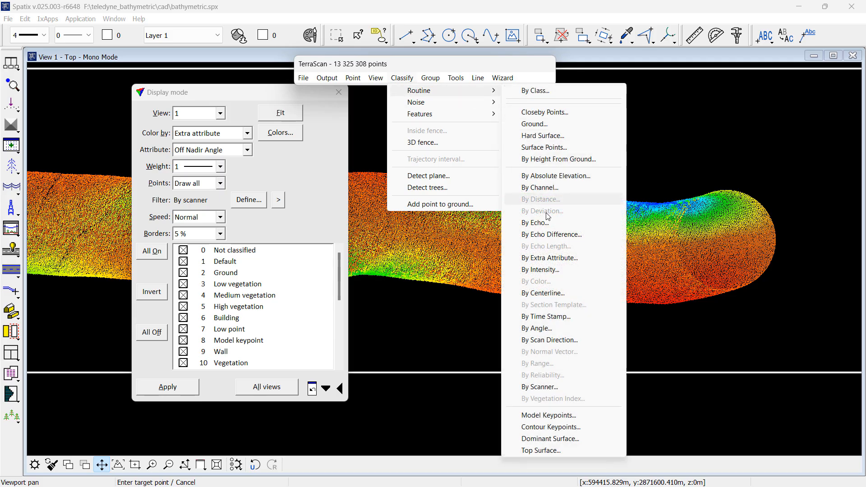
click(546, 257)
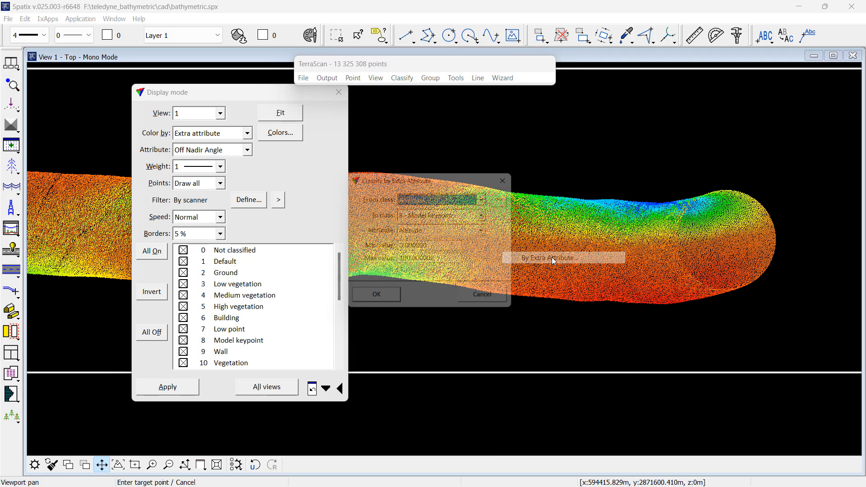
click(449, 216)
click(440, 183)
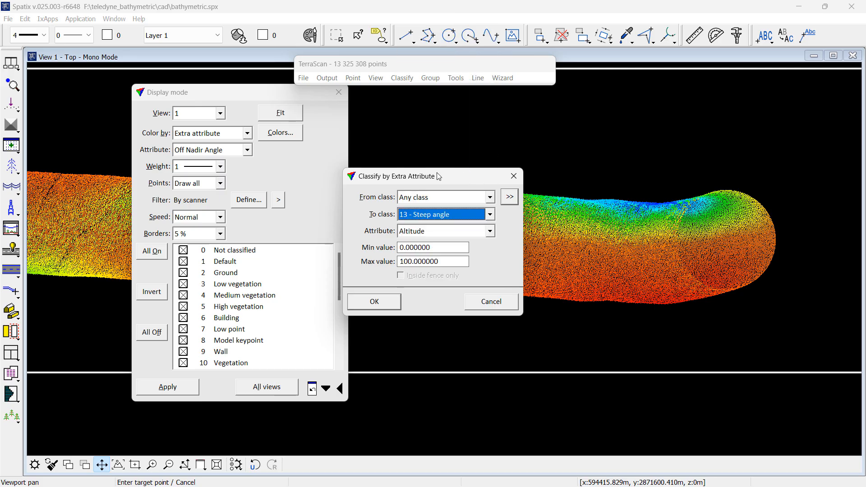
click(434, 232)
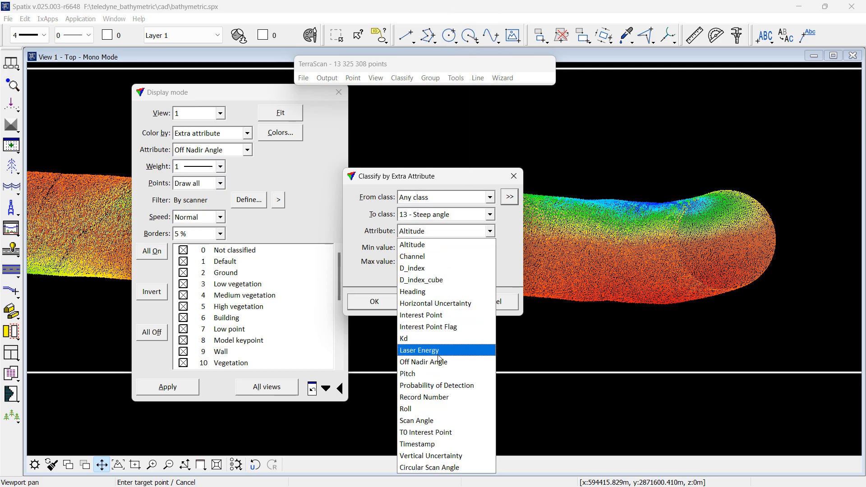
click(440, 362)
key(Tab)
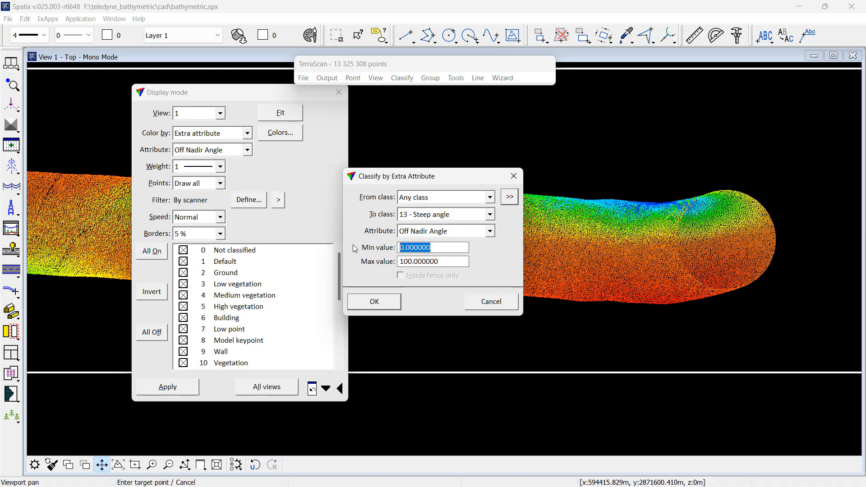
text(22)
key(Tab)
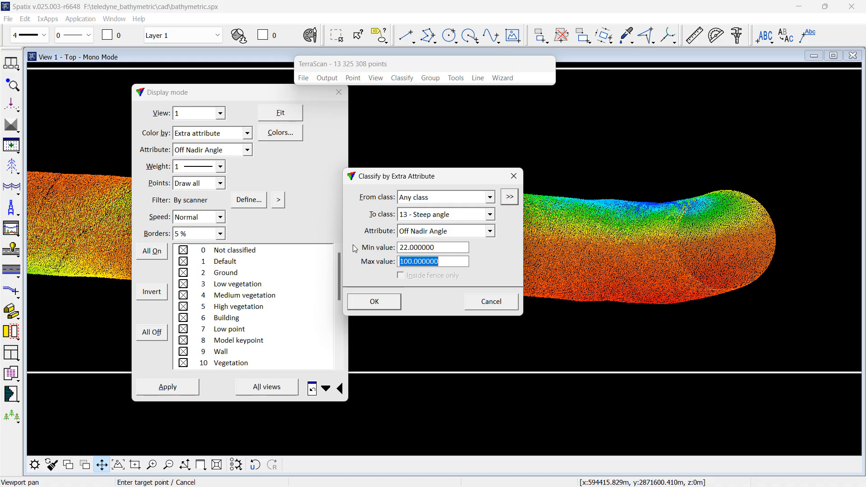
click(380, 299)
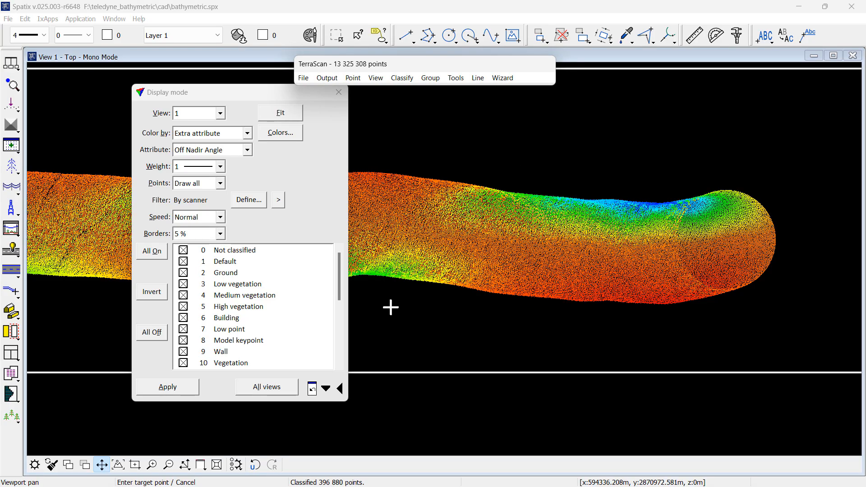
Step: Remove the scanner filter and display only class 13 Steep angle points
click(152, 332)
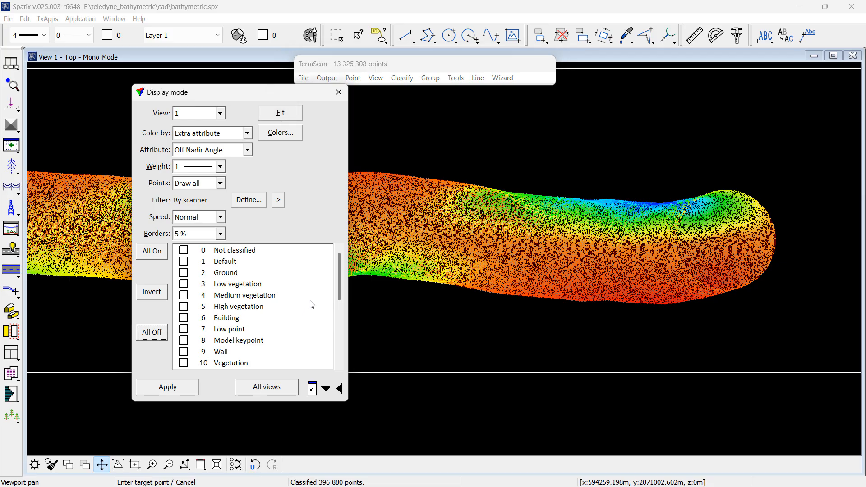
click(249, 200)
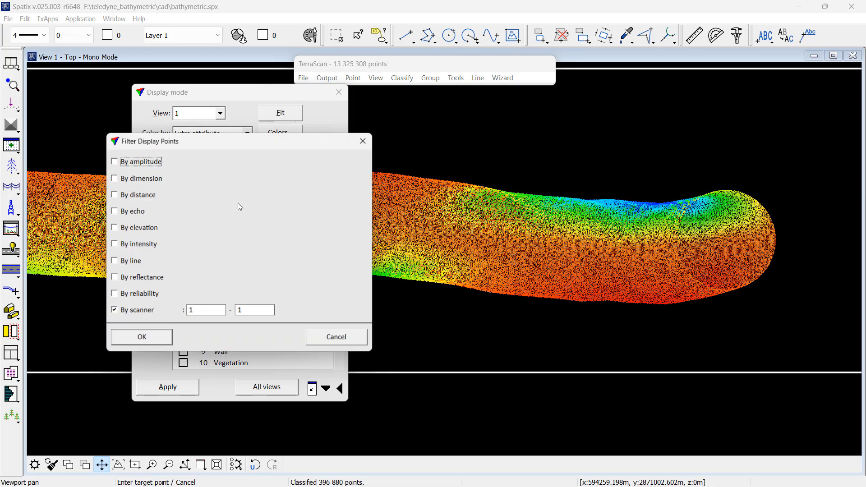
click(130, 311)
click(141, 339)
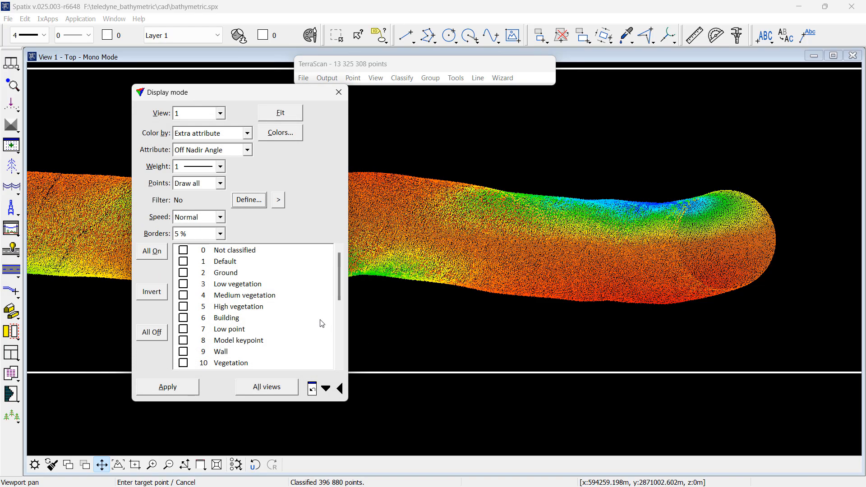
drag(336, 287, 337, 321)
click(183, 307)
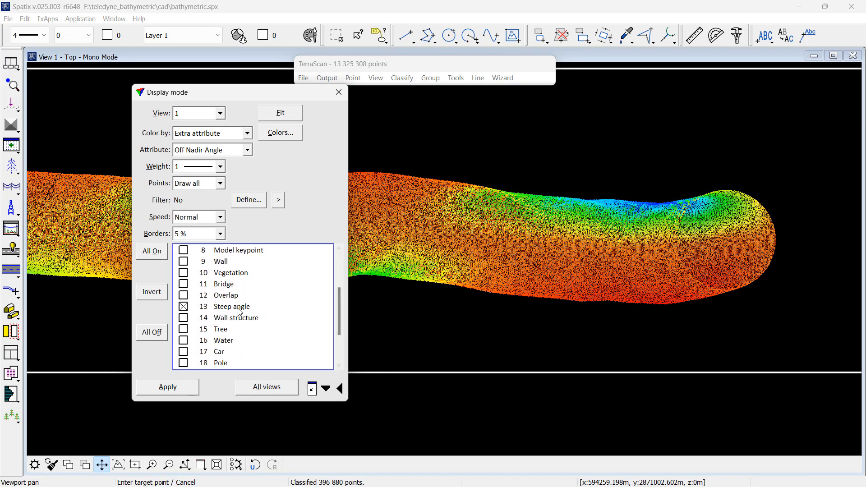
click(190, 391)
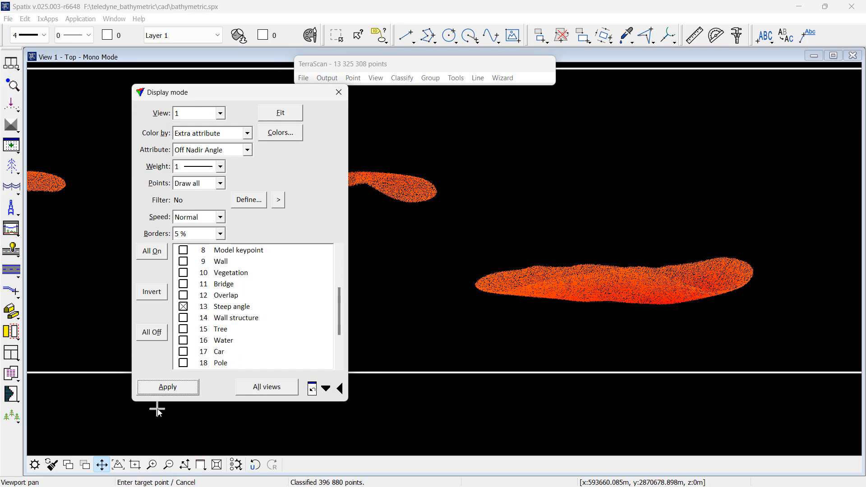
Step: Zoom out, turn all classes back on, color the points by Class, and close the display settings
click(168, 465)
click(407, 240)
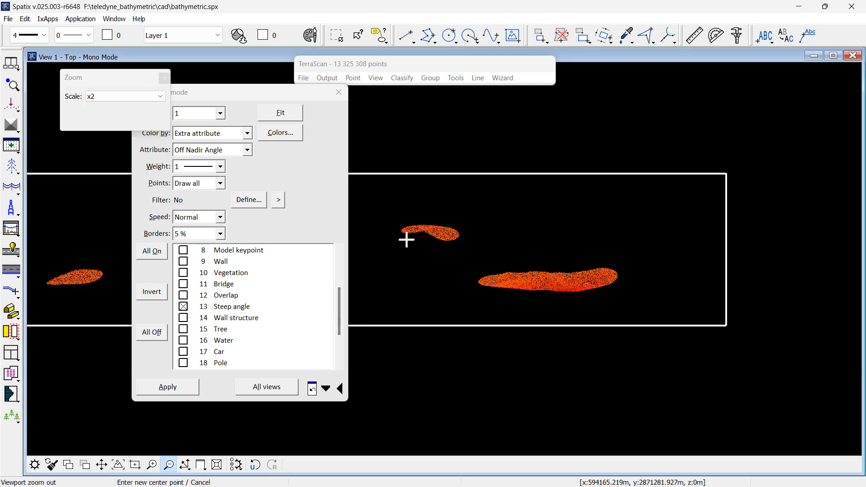
click(406, 240)
click(396, 240)
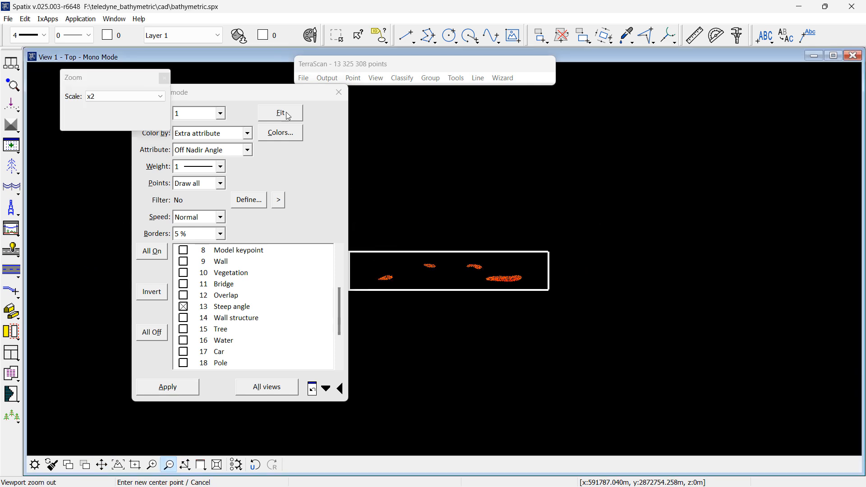
drag(277, 96, 157, 94)
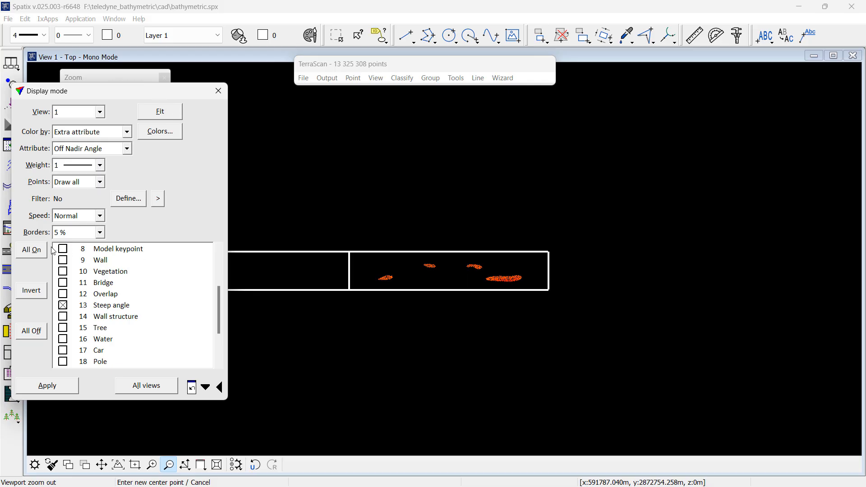
click(32, 249)
click(69, 388)
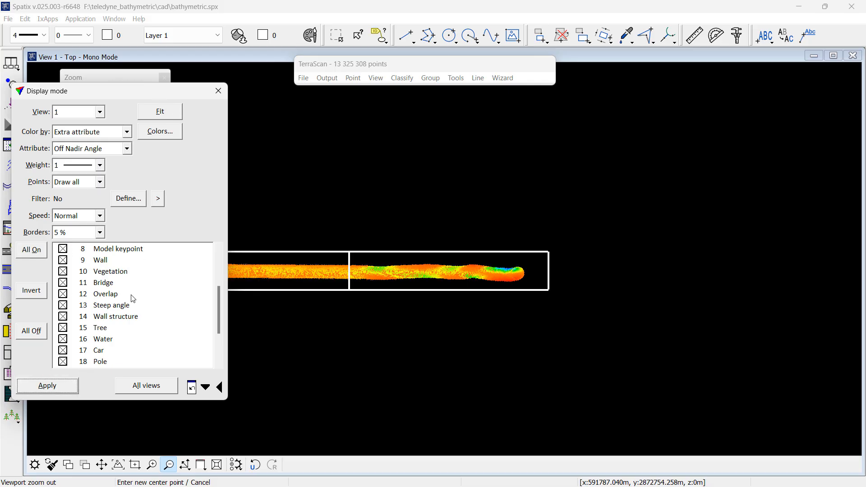
click(84, 135)
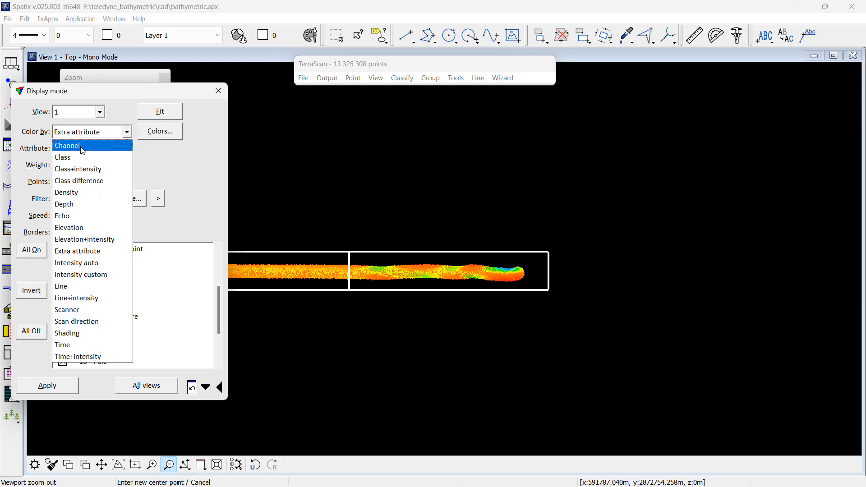
click(80, 157)
click(71, 389)
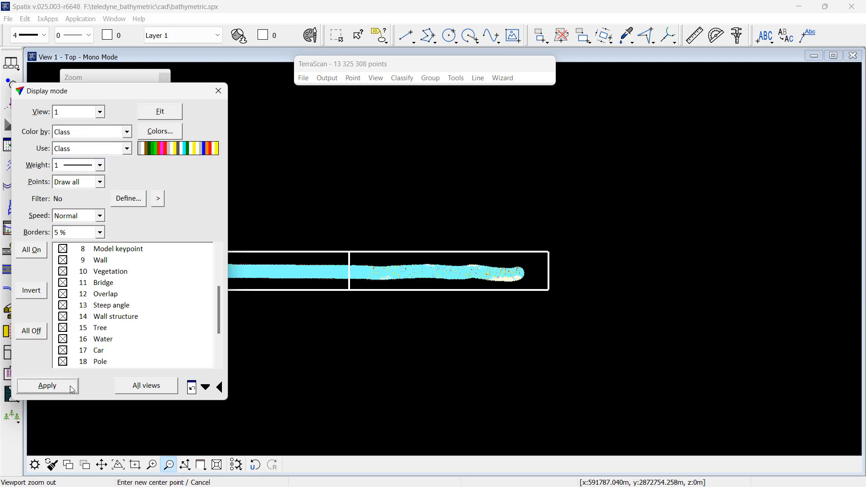
click(218, 90)
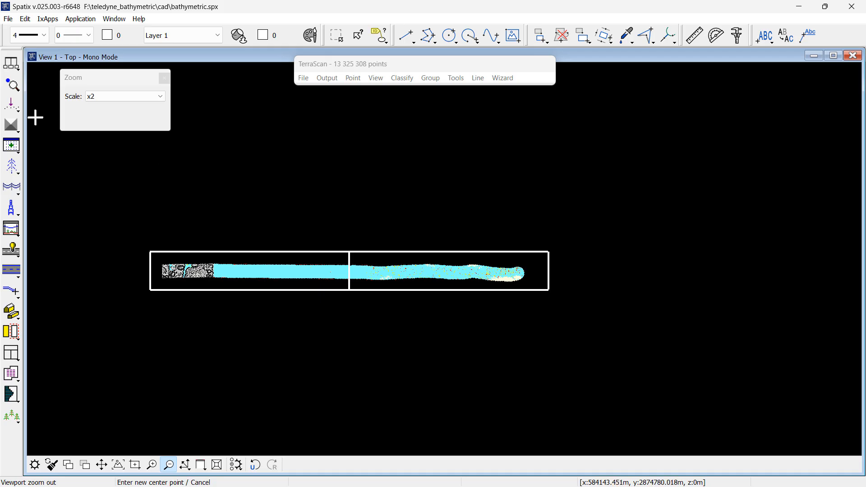
Step: Open the Extra attributes settings and delete all existing extra attribute definitions
click(15, 66)
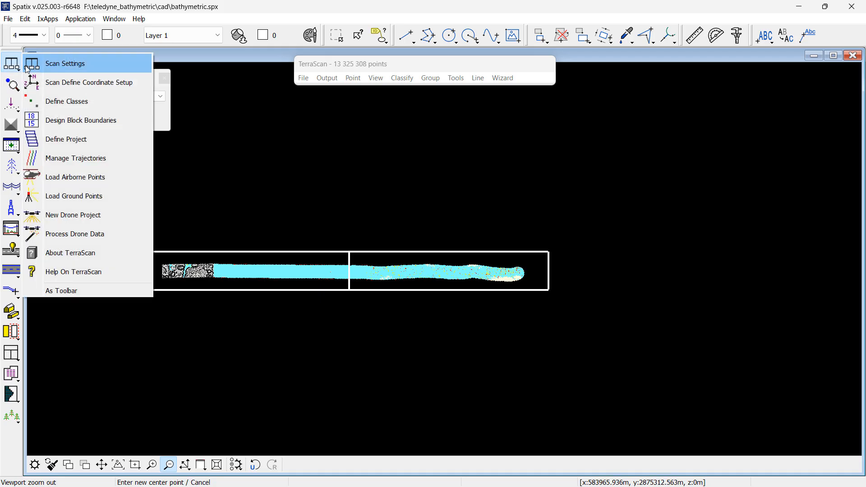
click(54, 66)
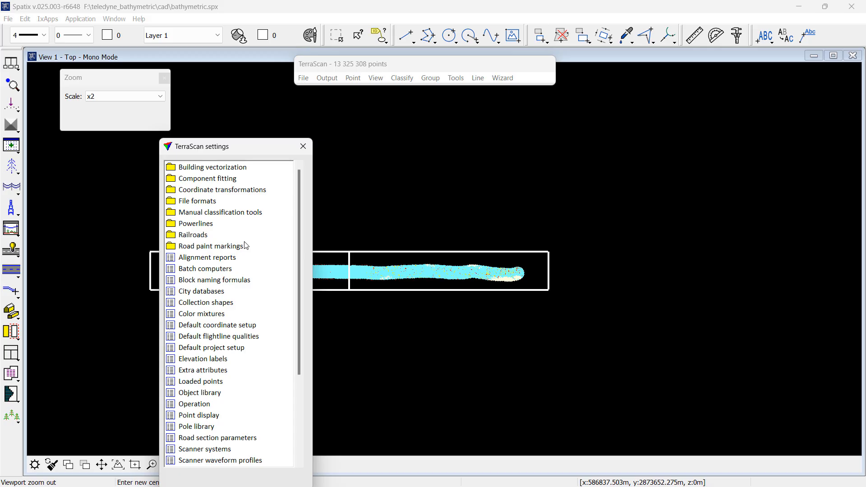
click(224, 371)
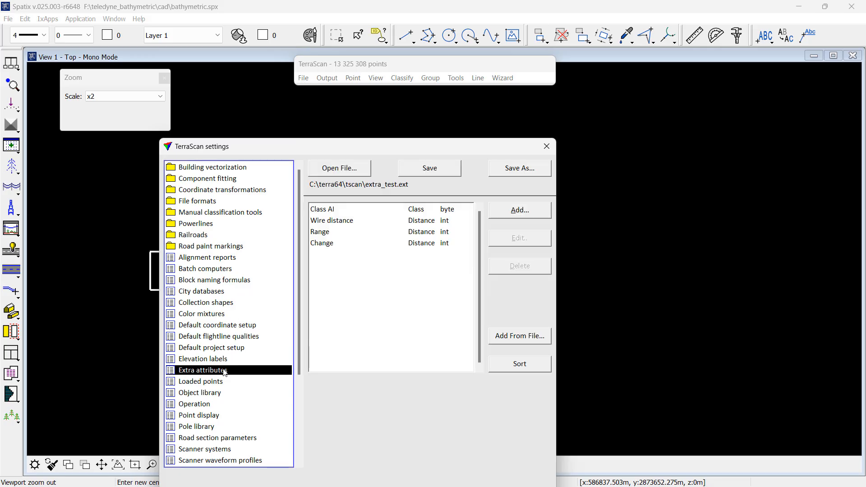
click(430, 212)
click(519, 266)
click(519, 266)
click(519, 267)
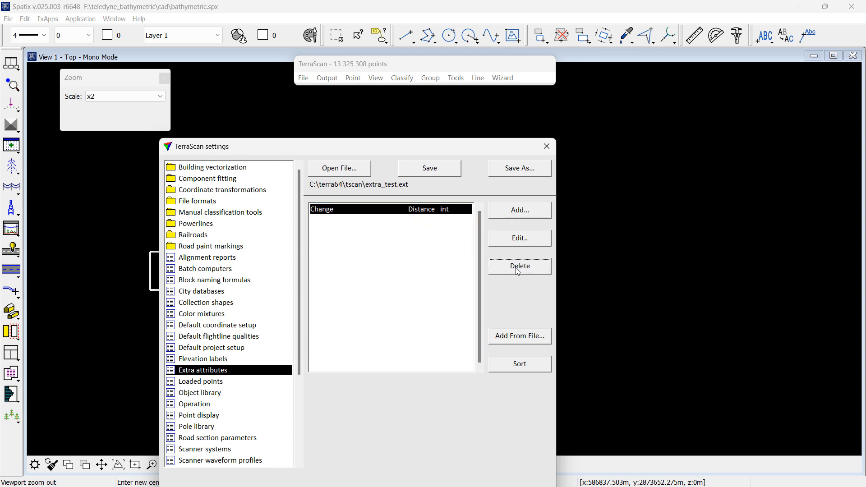
click(518, 267)
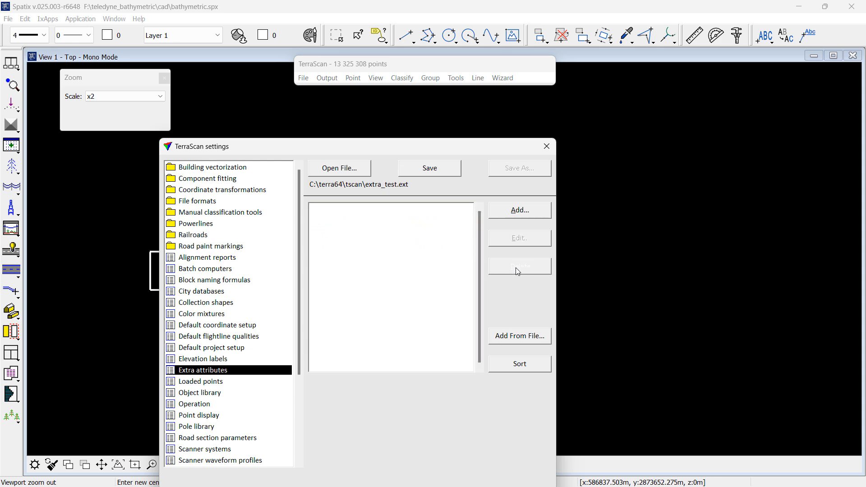
Step: Add extra attribute definitions from the CZ02MD2024007_P_240708_1552_A_00006_Shallow2.las file in the laser_raw folder
click(518, 340)
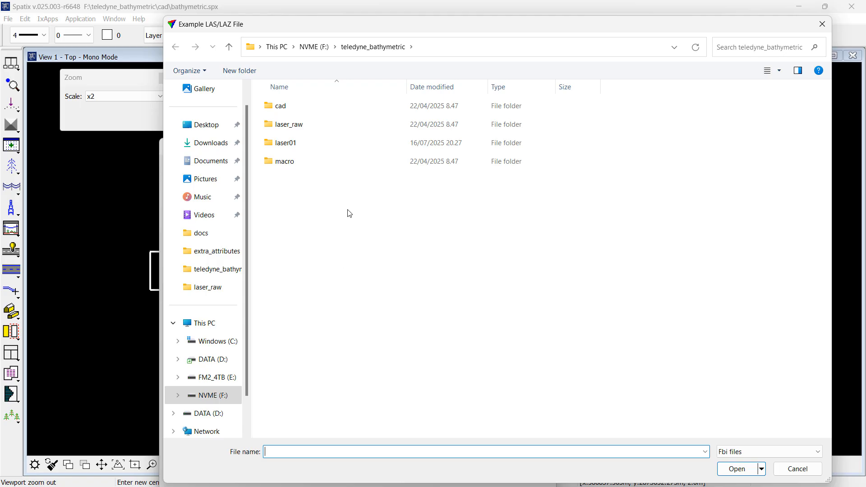
double_click(293, 131)
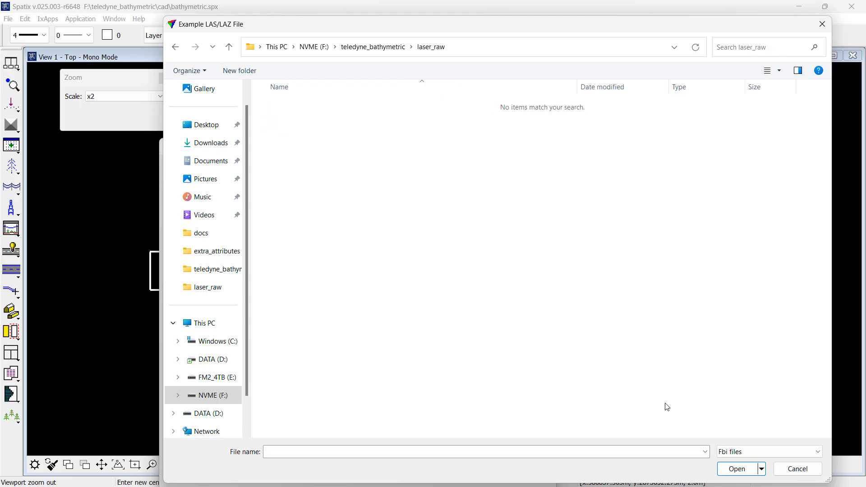
click(770, 452)
click(731, 441)
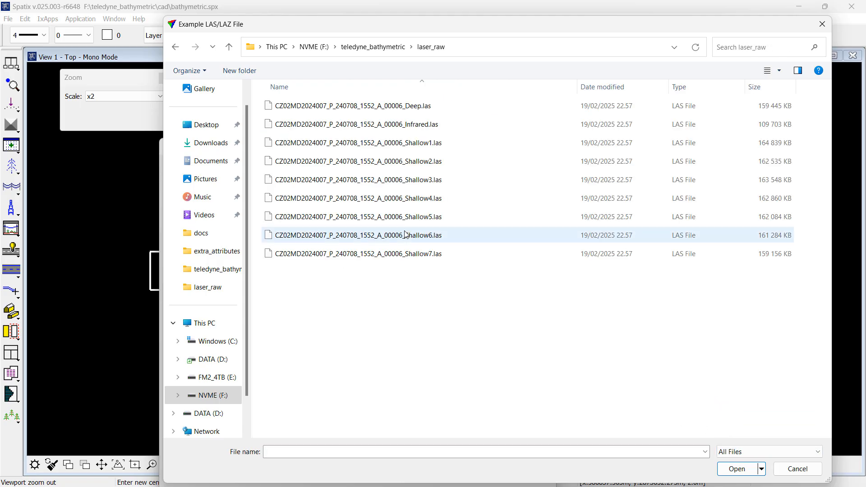
double_click(370, 162)
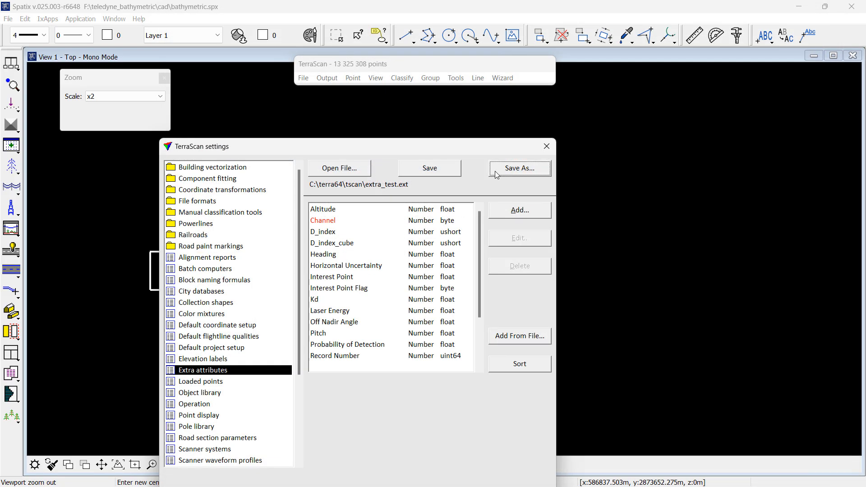
Step: Save the extra attribute definitions as extra_bathymetric.ext, replacing the existing file
click(520, 168)
double_click(176, 124)
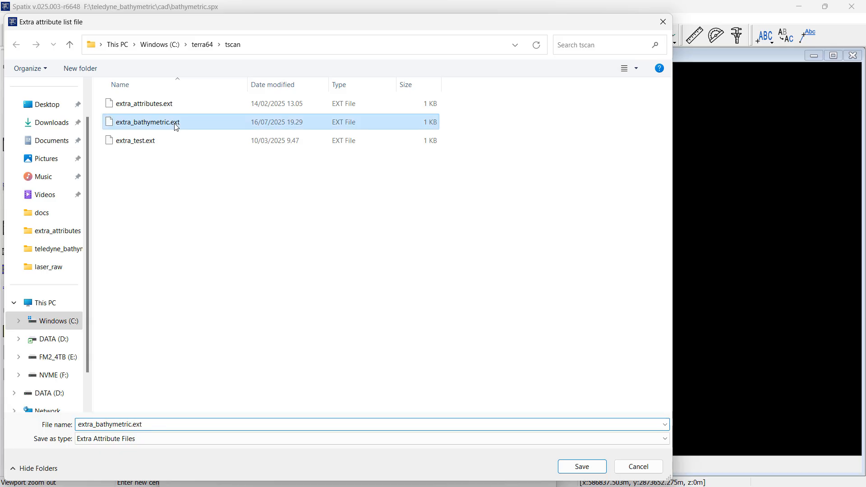
click(433, 261)
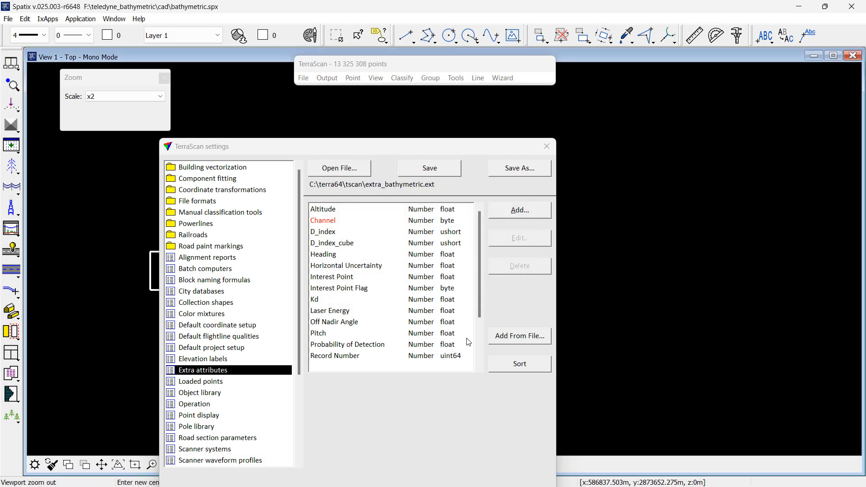
Step: Set the Off Nadir Angle attribute's display format to 0.12
scroll(478, 364, down, 2)
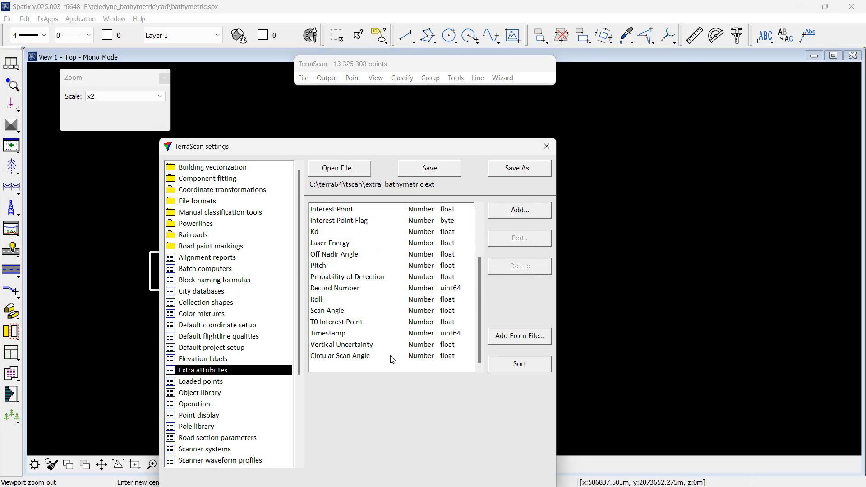
click(344, 256)
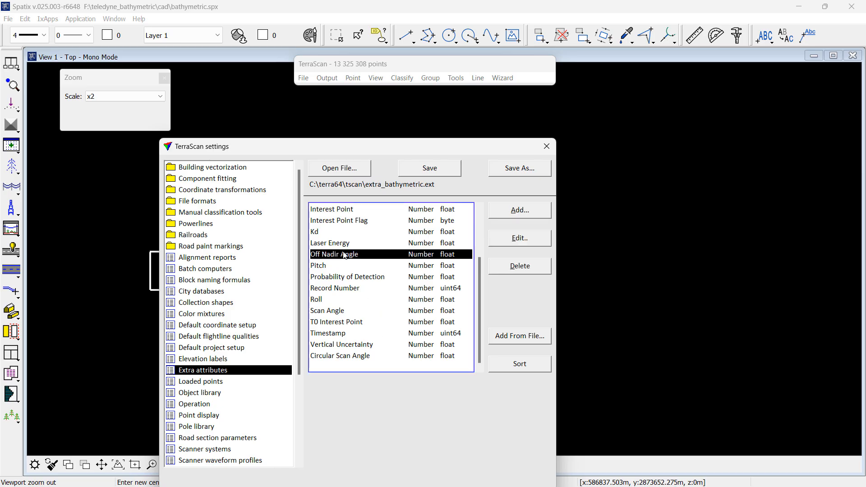
click(513, 244)
click(436, 262)
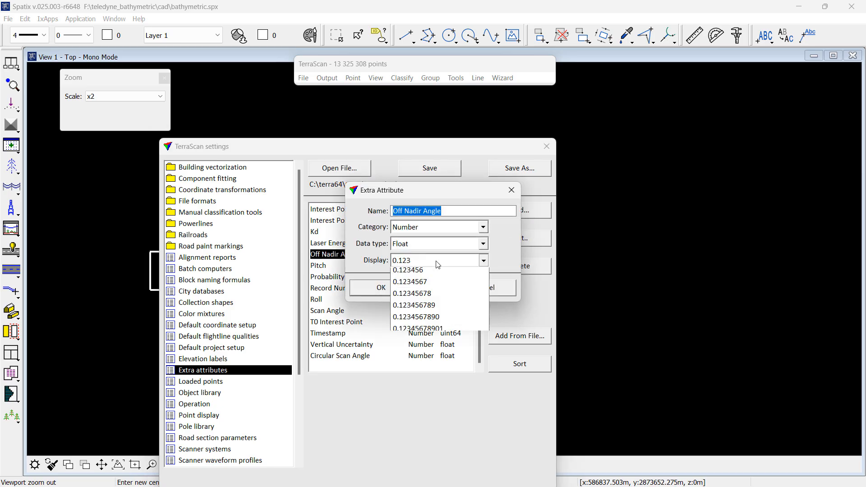
click(403, 311)
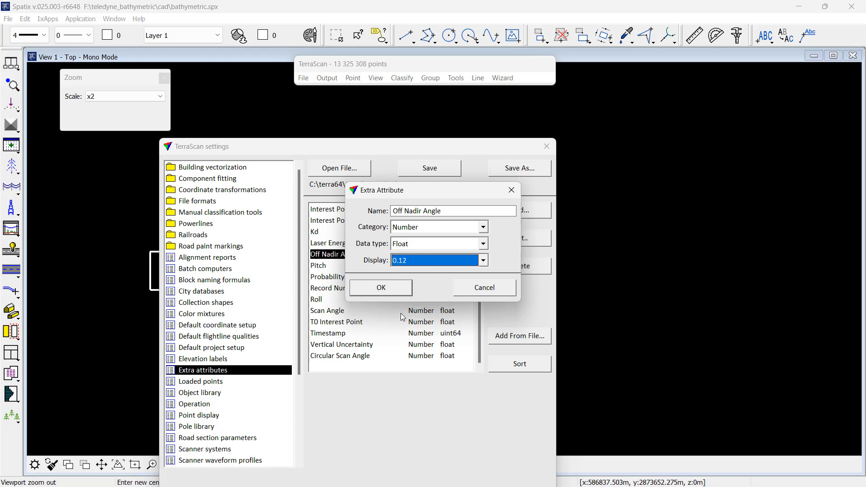
click(398, 291)
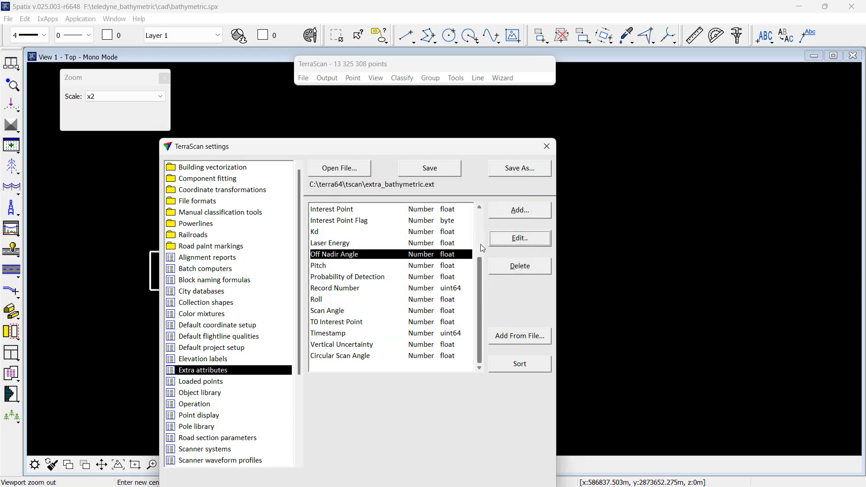
Step: Set the Horizontal Uncertainty attribute's display format to 0.1234 and close the settings
click(480, 207)
click(479, 207)
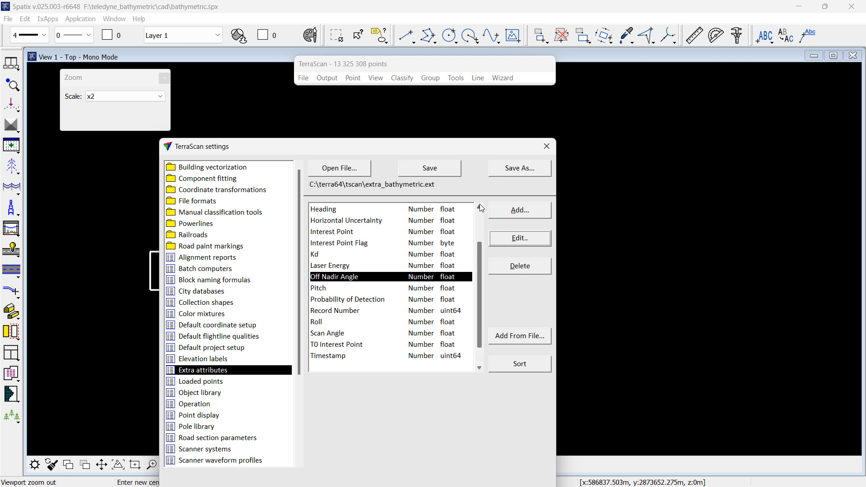
click(434, 221)
click(515, 239)
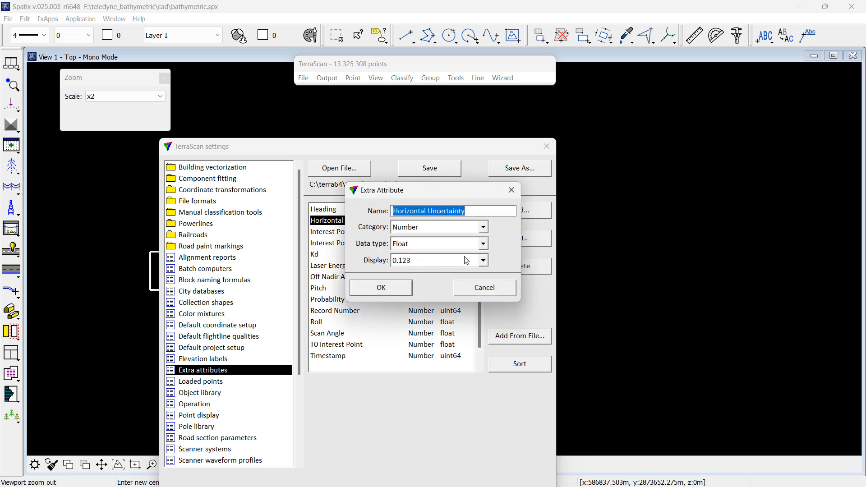
click(413, 263)
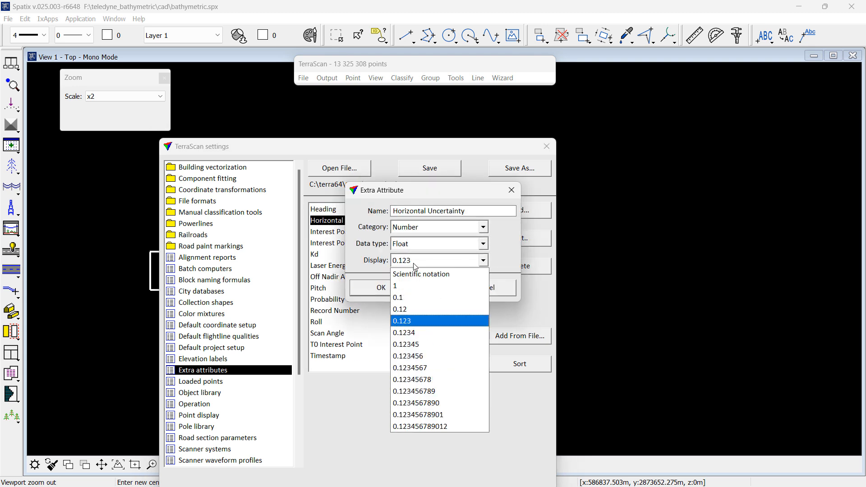
click(412, 334)
click(391, 291)
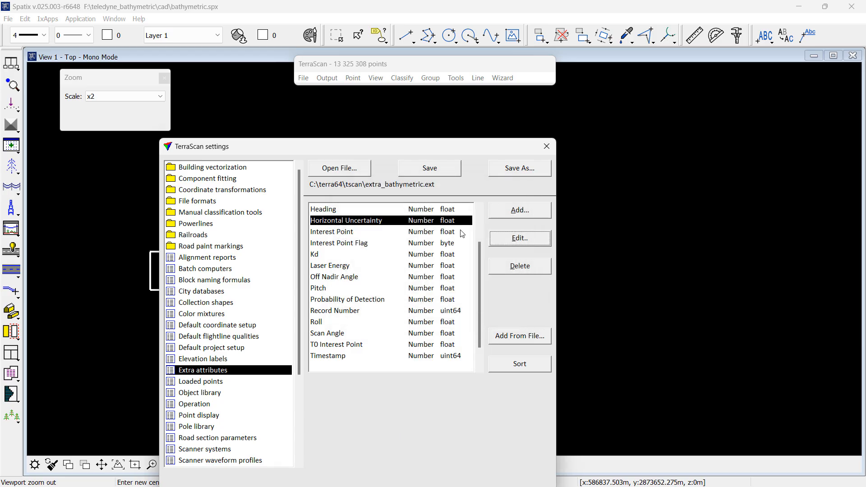
click(546, 149)
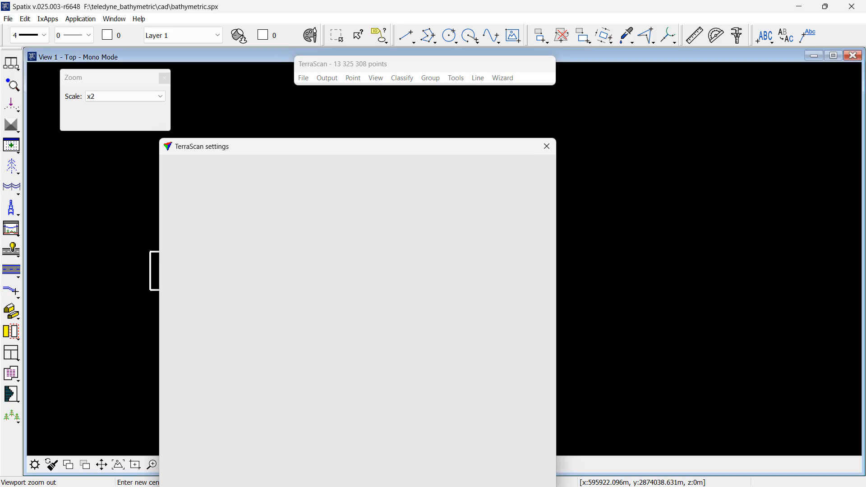
Step: Inspect the attribute values of a point in the eastern part of the strip
click(152, 464)
click(424, 279)
click(507, 236)
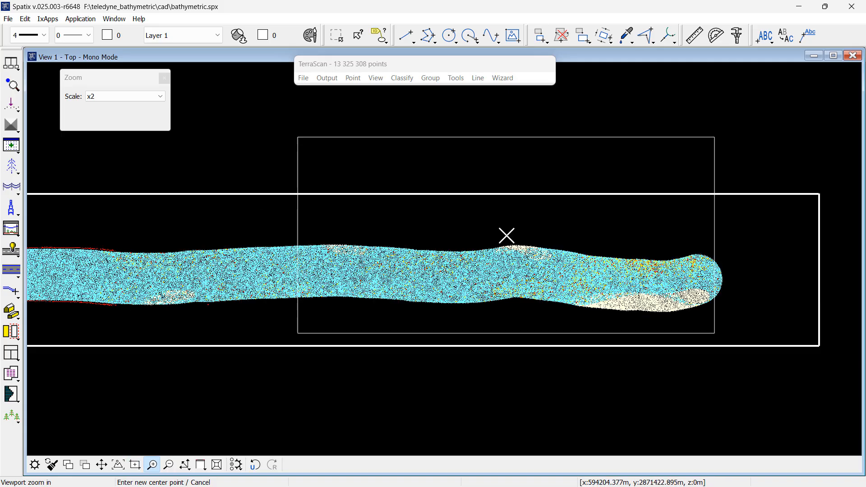
click(497, 262)
right_click(361, 283)
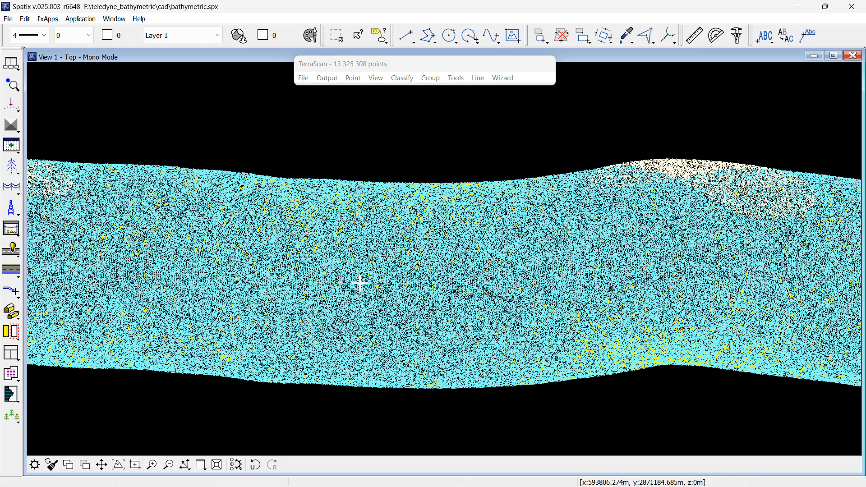
click(10, 86)
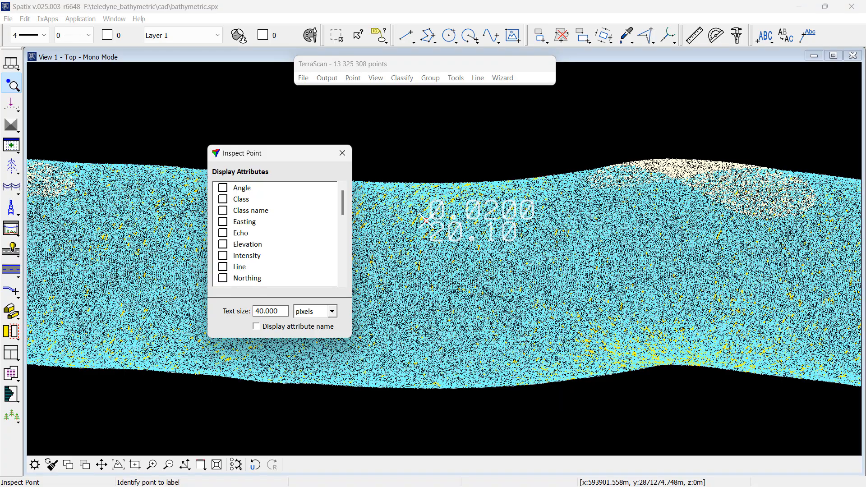
right_click(382, 237)
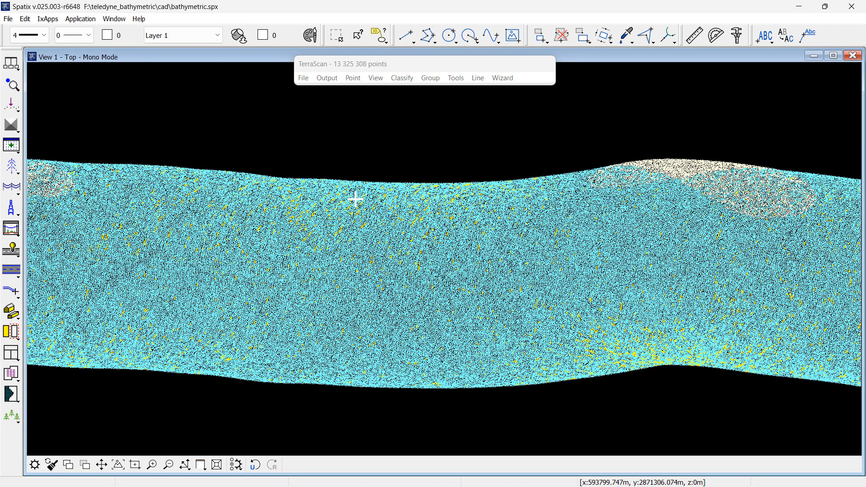
Step: Close the loaded points without saving the modified points
click(303, 78)
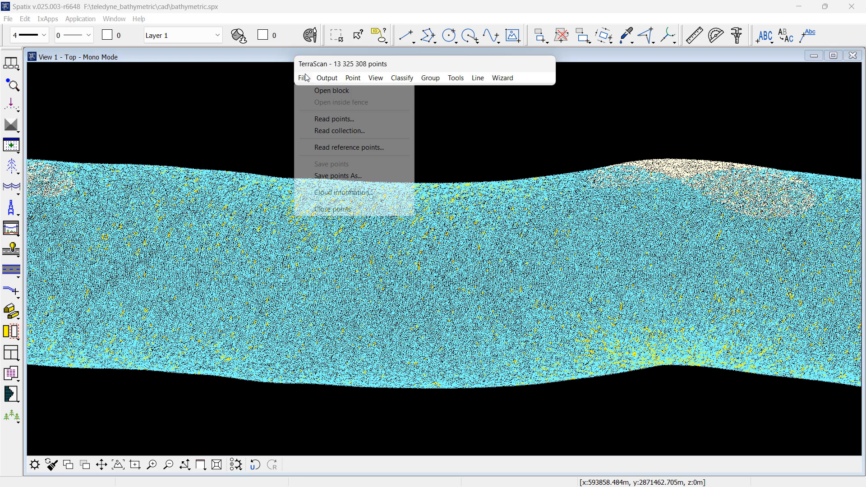
click(329, 210)
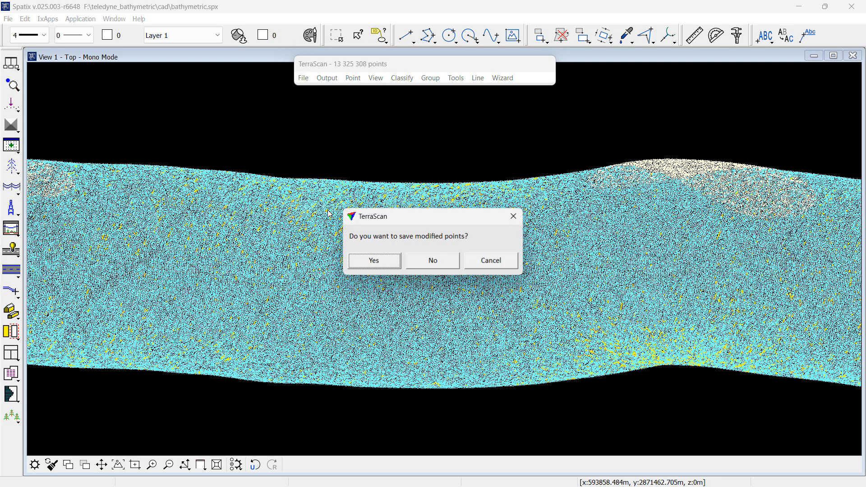
click(432, 262)
Step: Build a macro step that clears the Vertical Uncertainty attribute for any class, then close the macro window
click(456, 78)
click(472, 124)
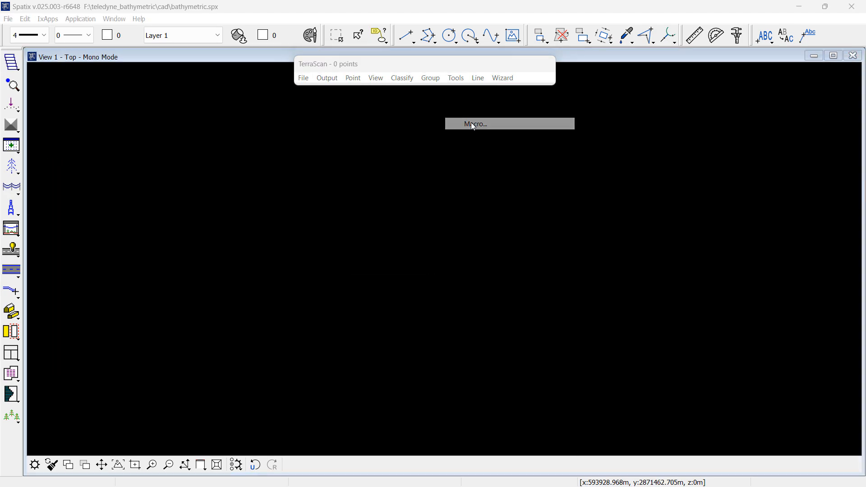
click(606, 199)
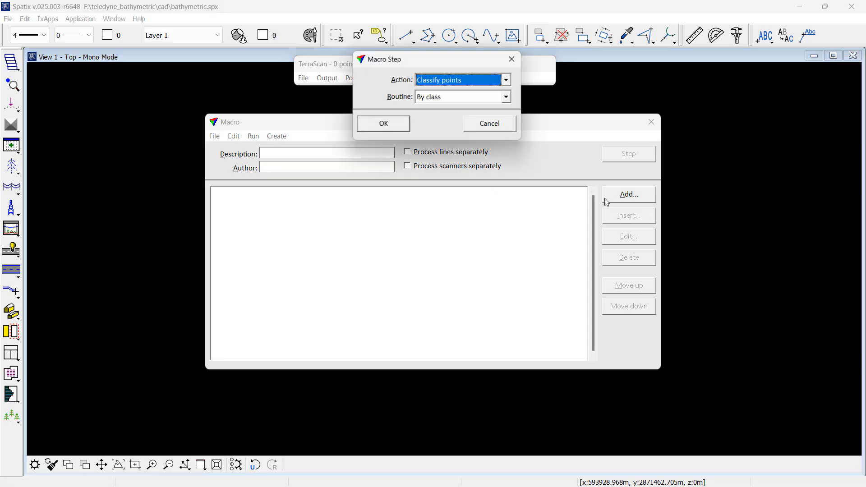
click(432, 79)
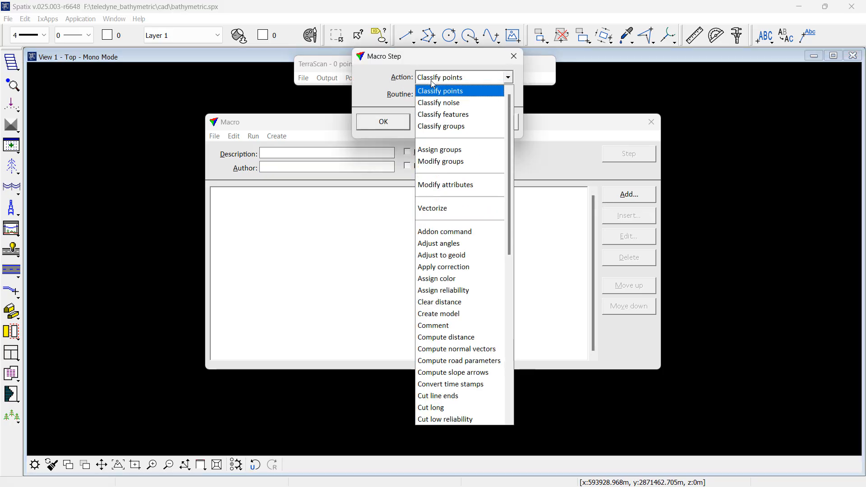
click(447, 185)
click(401, 120)
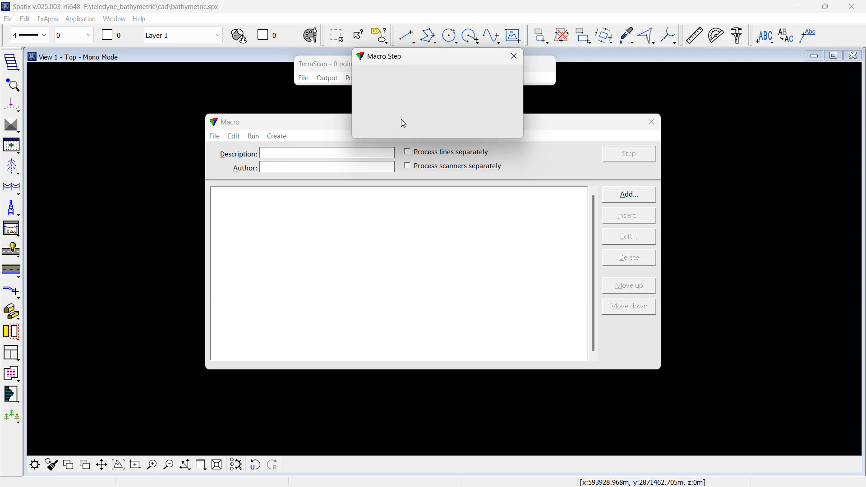
click(435, 244)
click(435, 246)
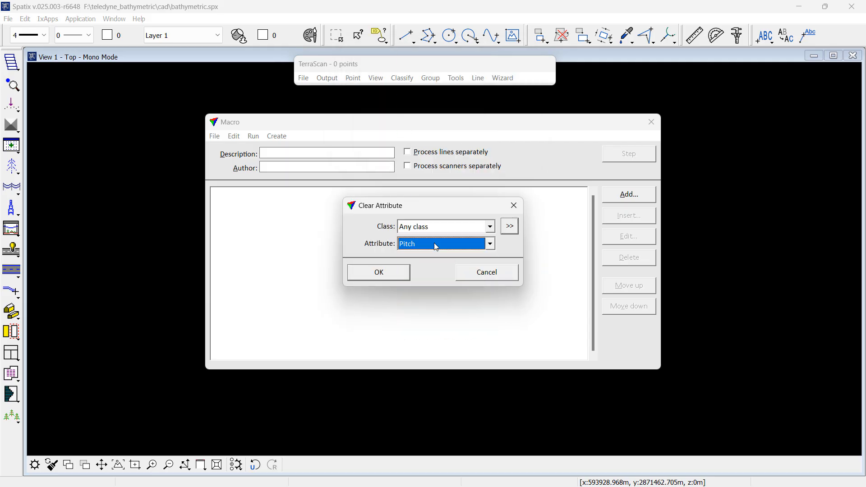
click(488, 246)
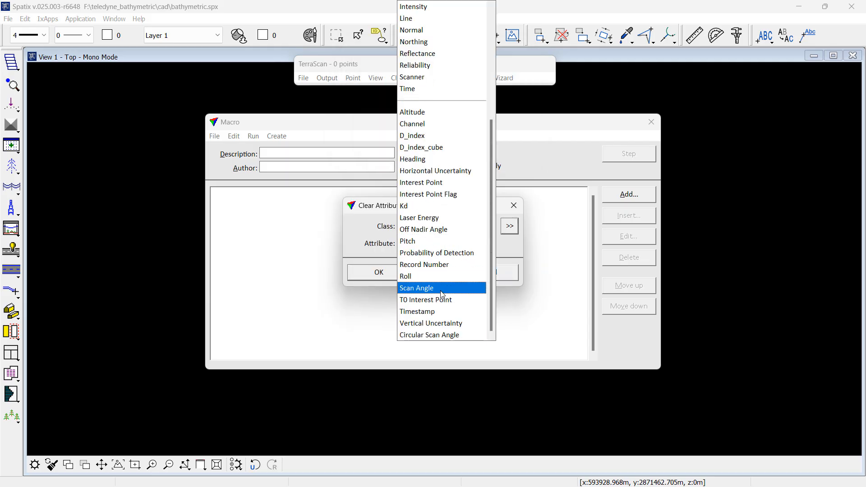
click(442, 327)
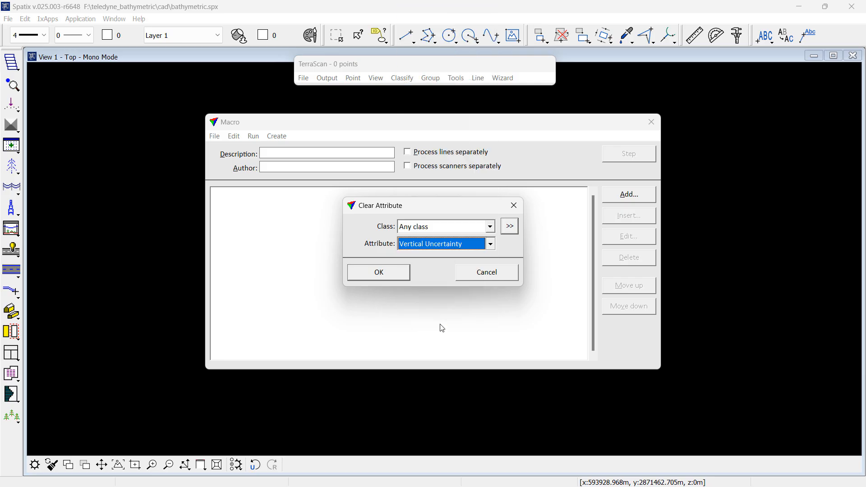
click(389, 277)
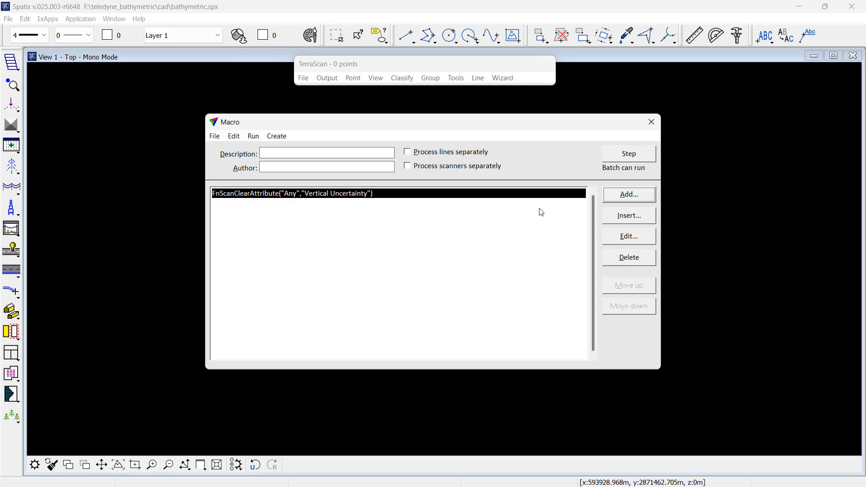
click(650, 123)
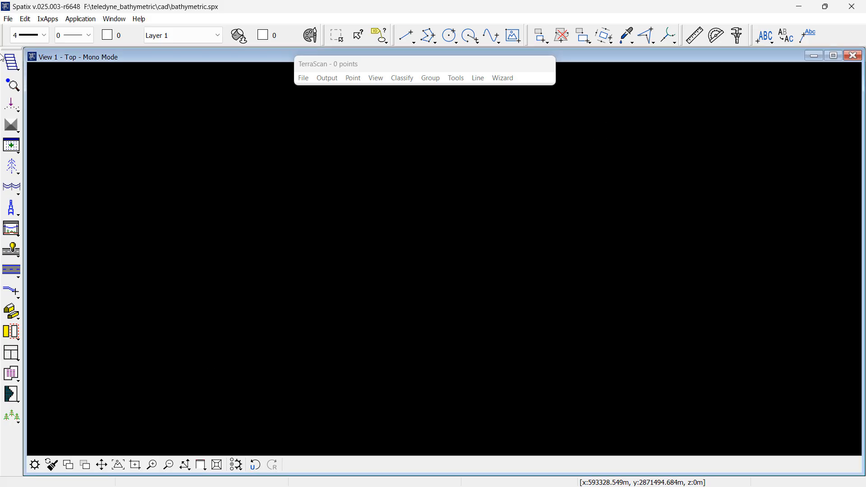
Step: Read the project's extra attribute definitions from an example LAS file in the laser_raw folder and save the project
click(14, 63)
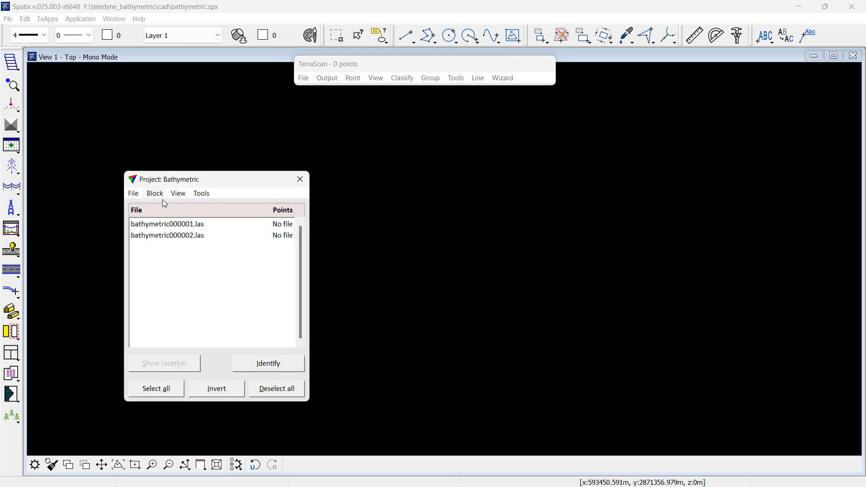
click(134, 193)
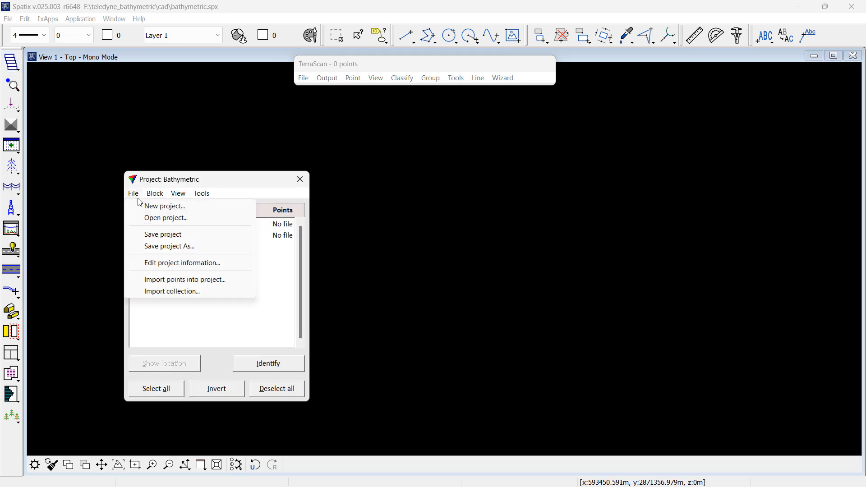
click(159, 263)
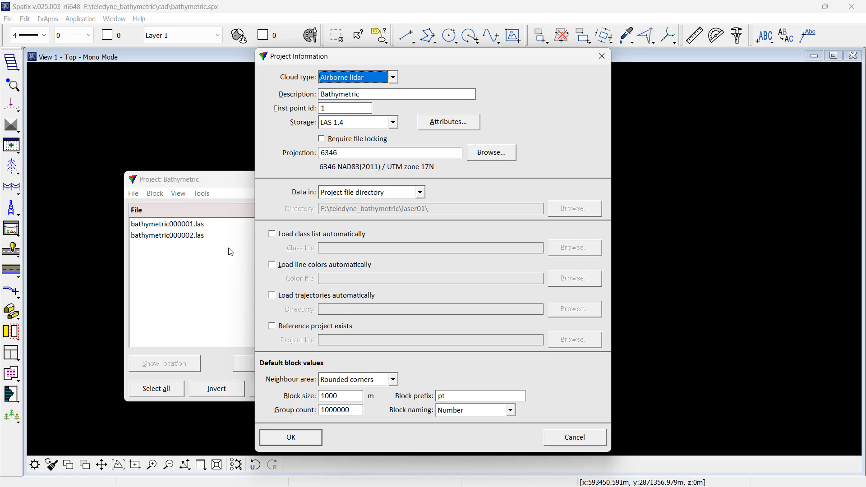
click(435, 129)
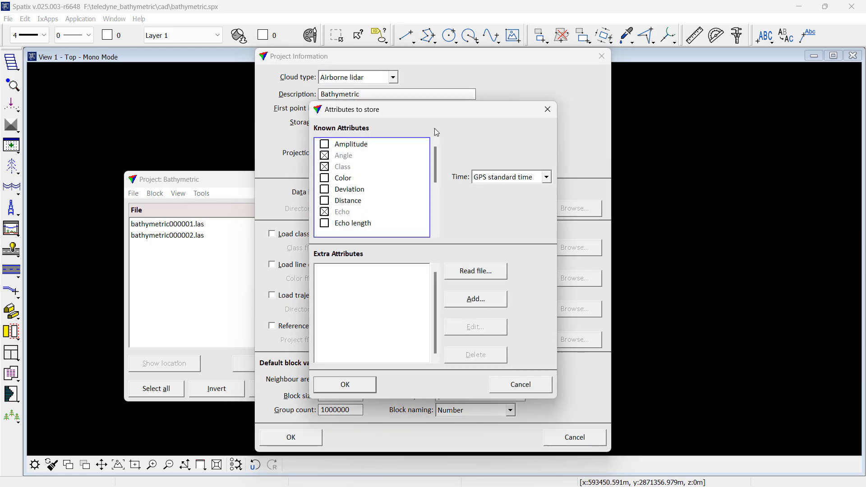
click(454, 270)
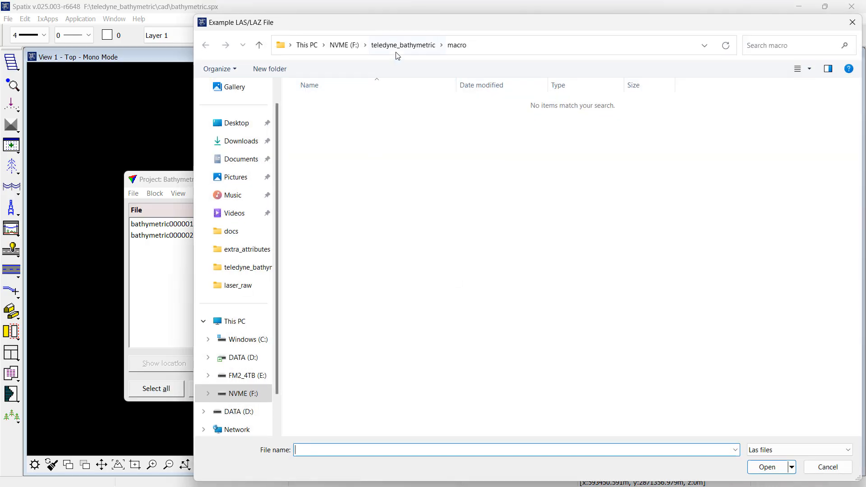
click(397, 53)
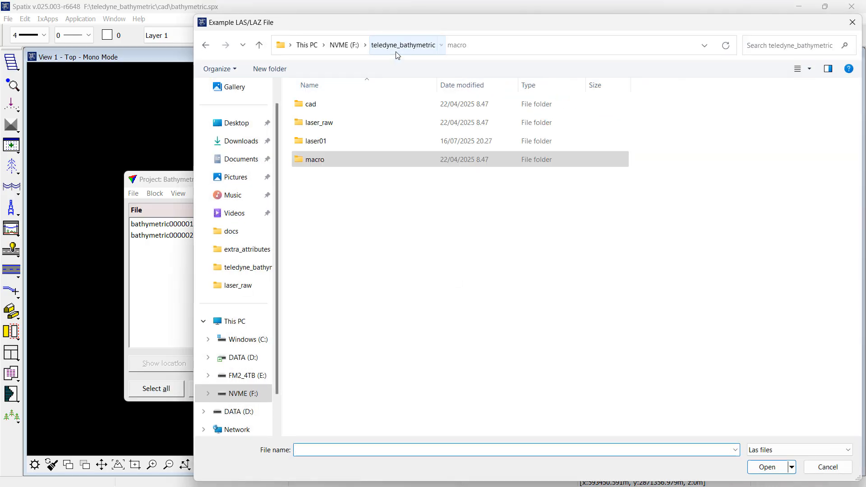
double_click(327, 123)
double_click(366, 144)
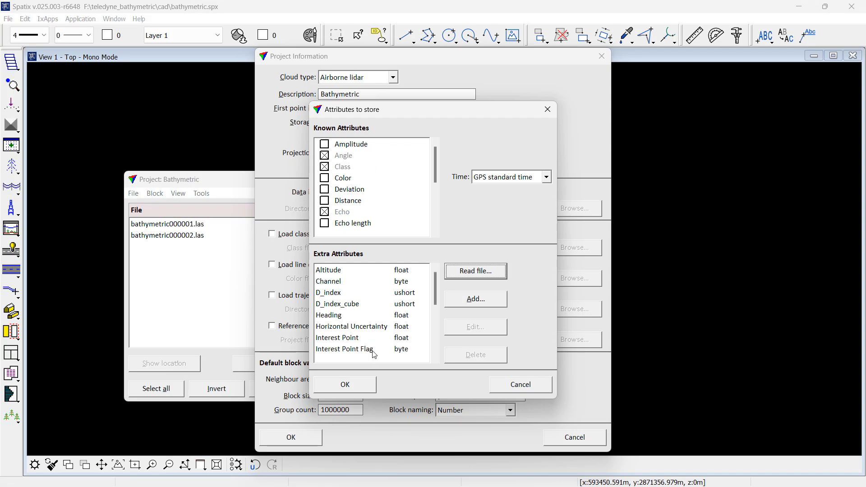
click(369, 385)
click(318, 441)
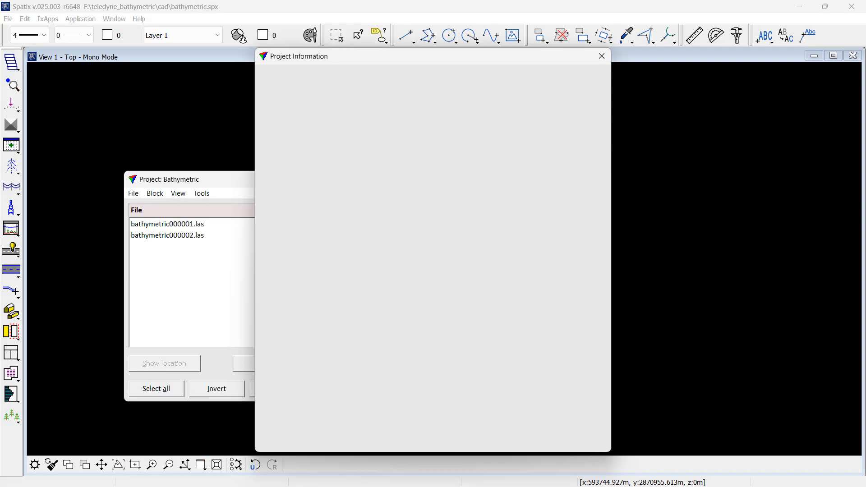
click(133, 194)
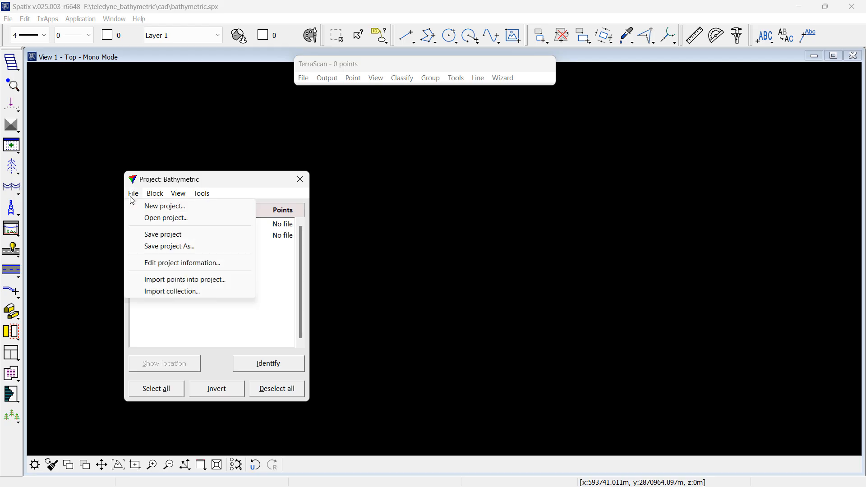
click(147, 235)
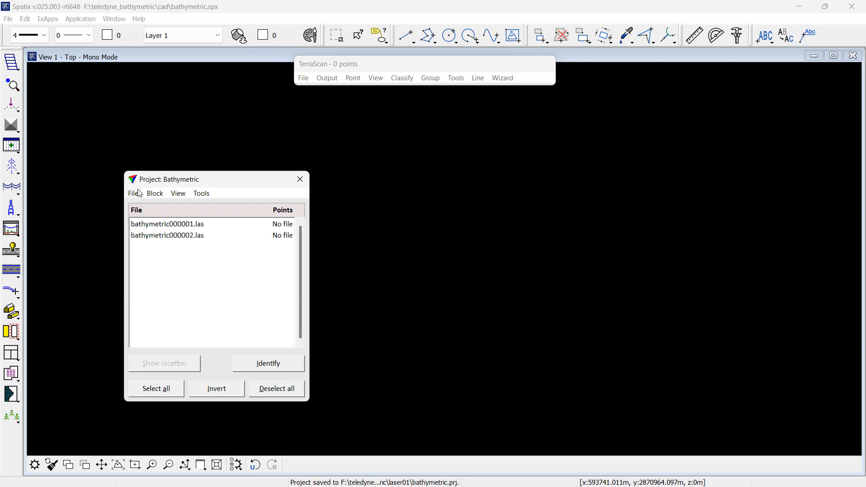
Step: Import all nine LAS files from laser_raw into the project with autosave after import turned off
click(135, 194)
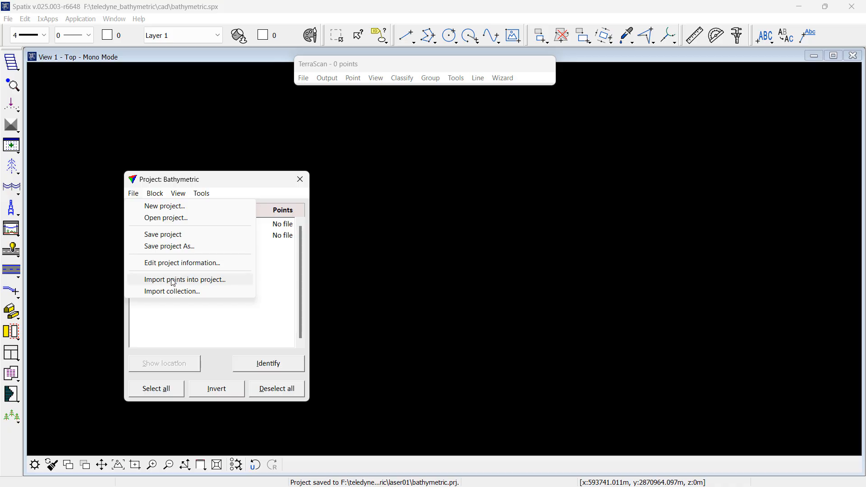
click(173, 280)
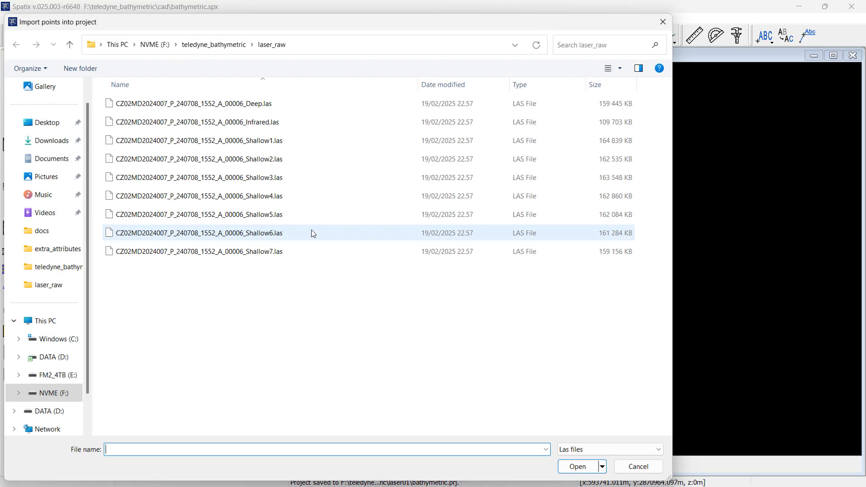
click(258, 105)
key(ctrl+a)
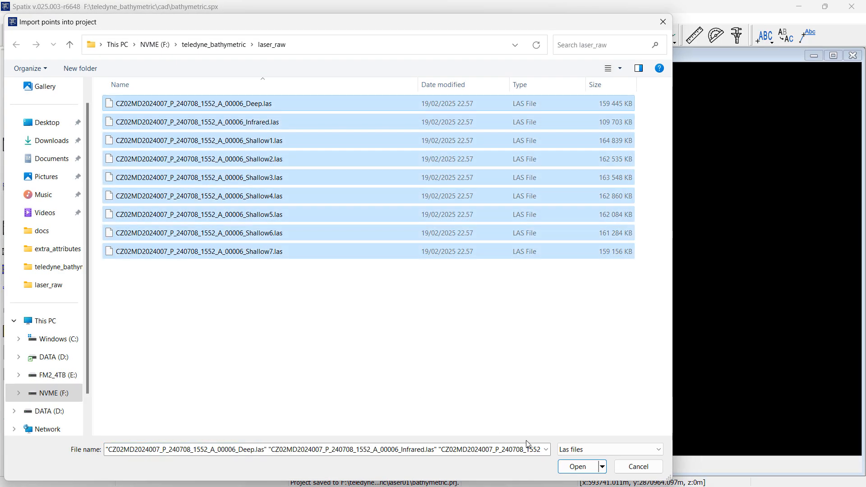
click(577, 466)
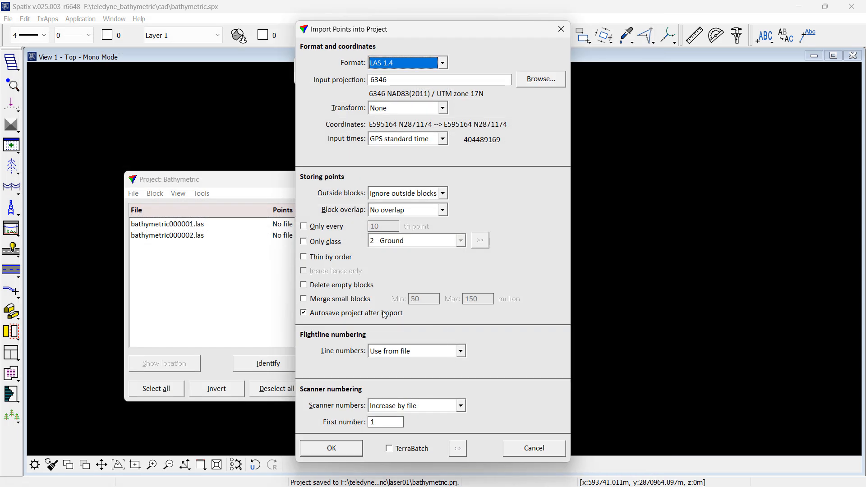
click(384, 314)
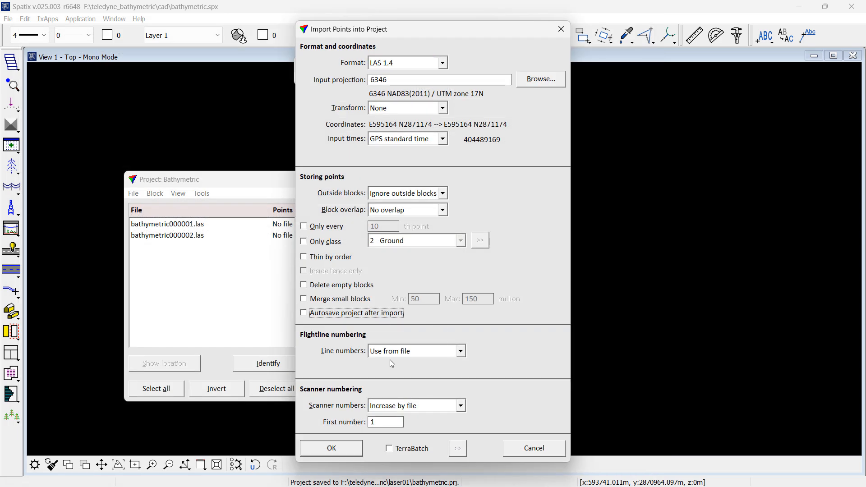
click(347, 450)
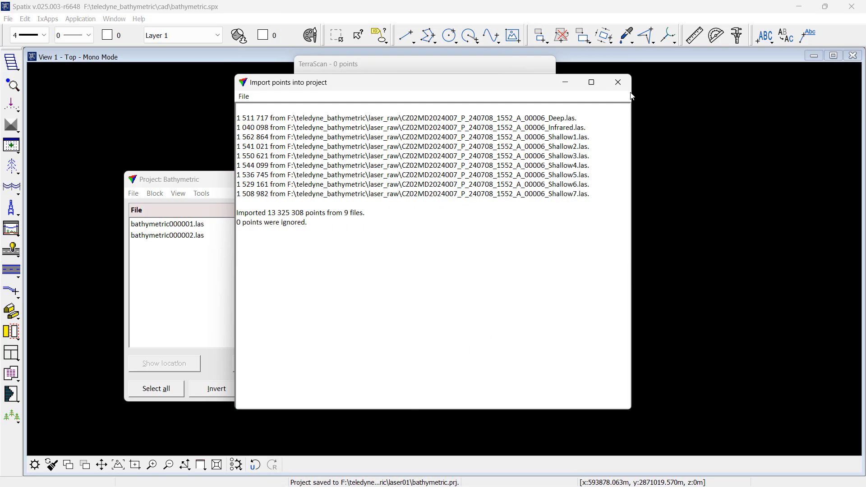
click(618, 82)
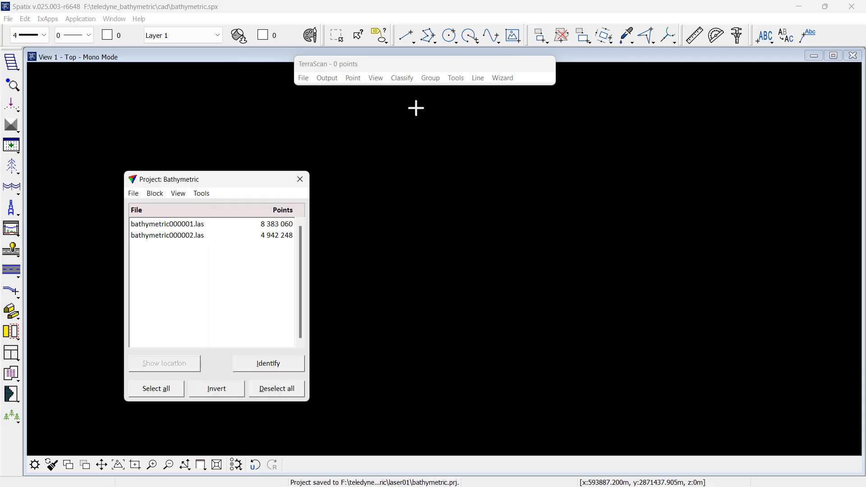
Step: Open the project block in the middle of the view for modification
click(302, 79)
click(310, 89)
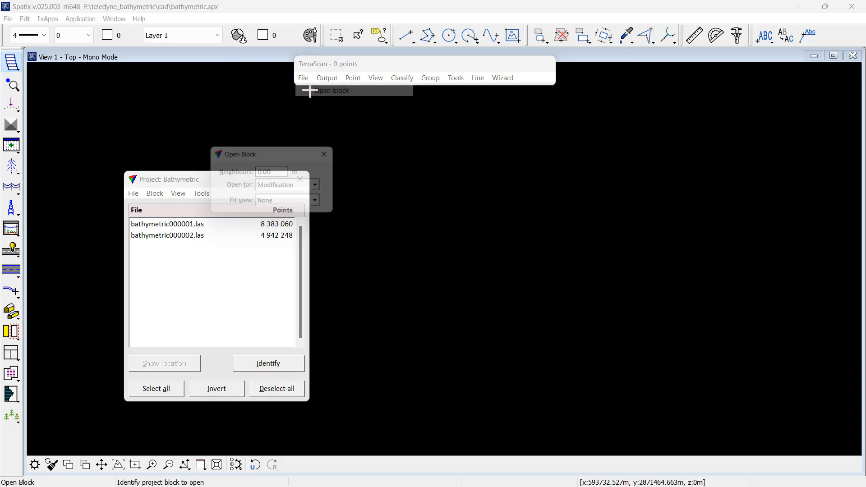
click(485, 235)
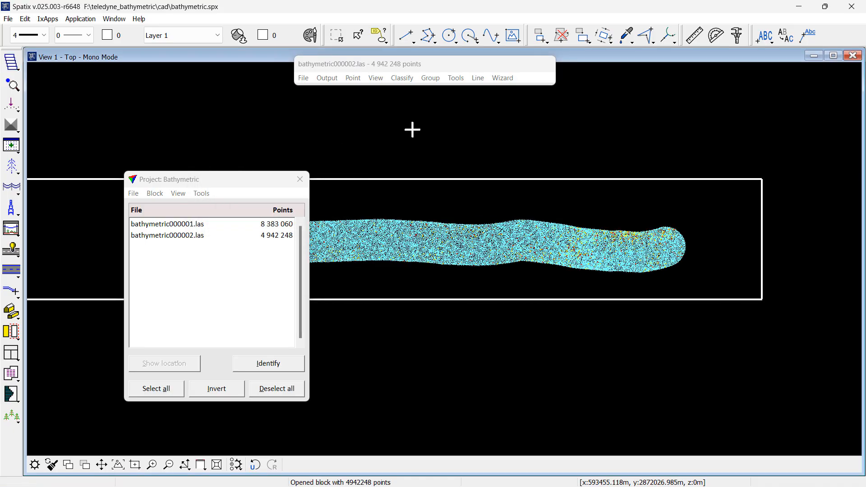
Step: Display the points colored by the Off Nadir Angle extra attribute and close the loaded points
click(375, 78)
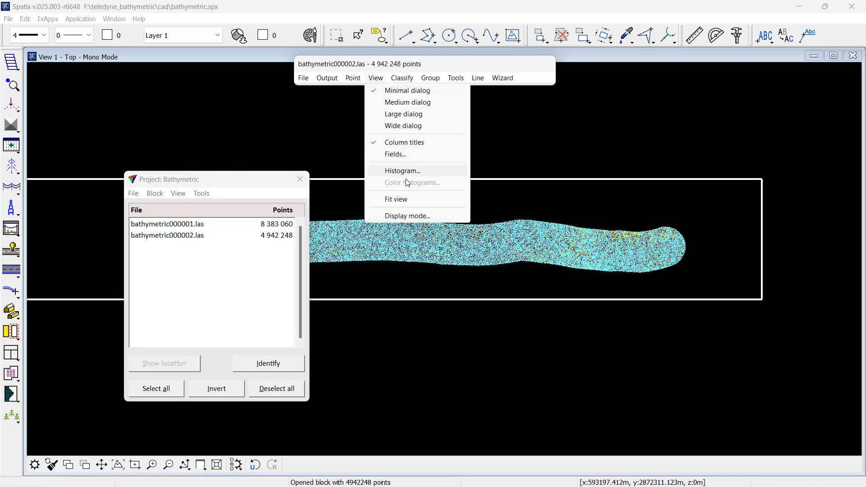
click(407, 216)
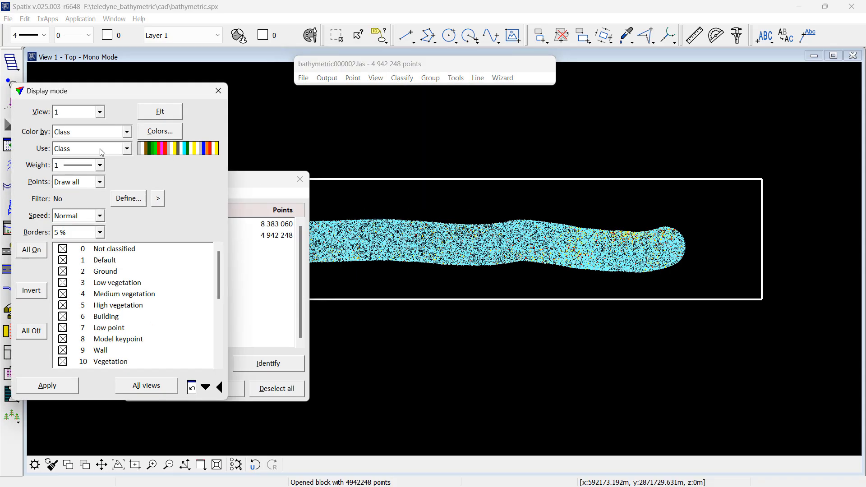
click(90, 135)
click(98, 250)
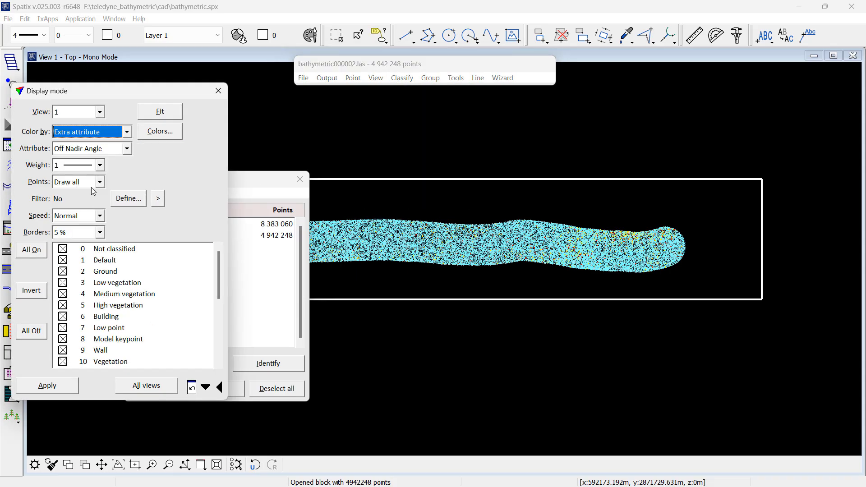
click(67, 391)
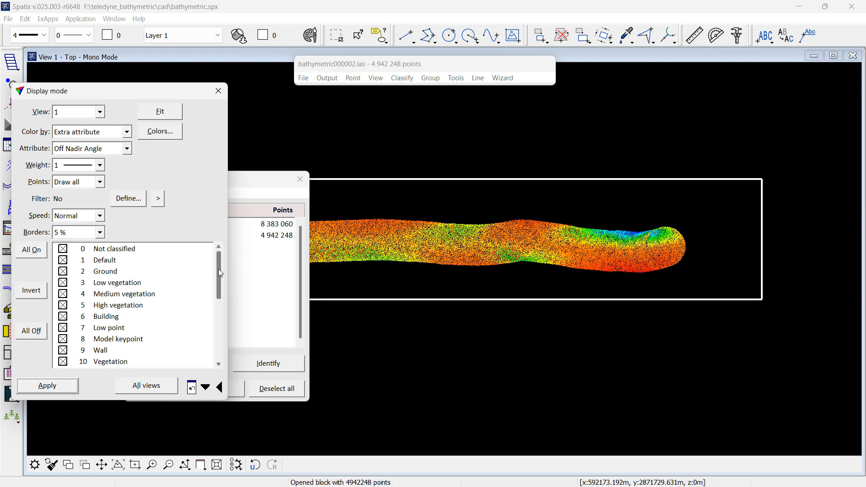
click(218, 92)
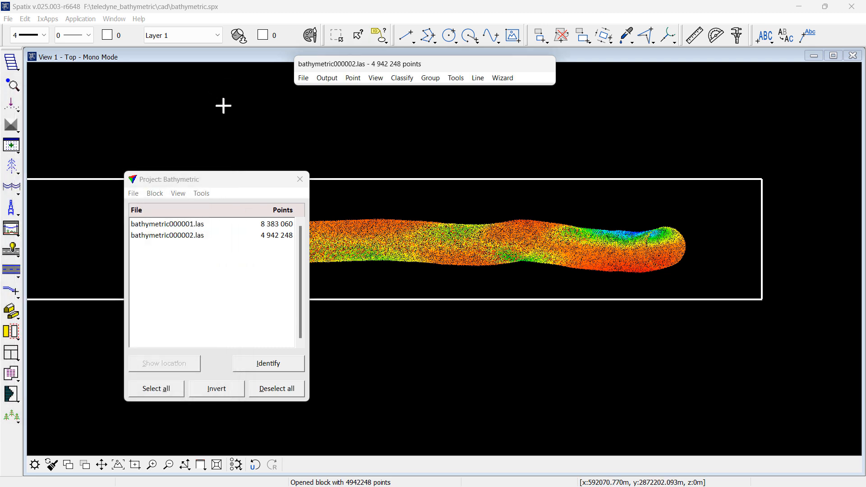
click(303, 77)
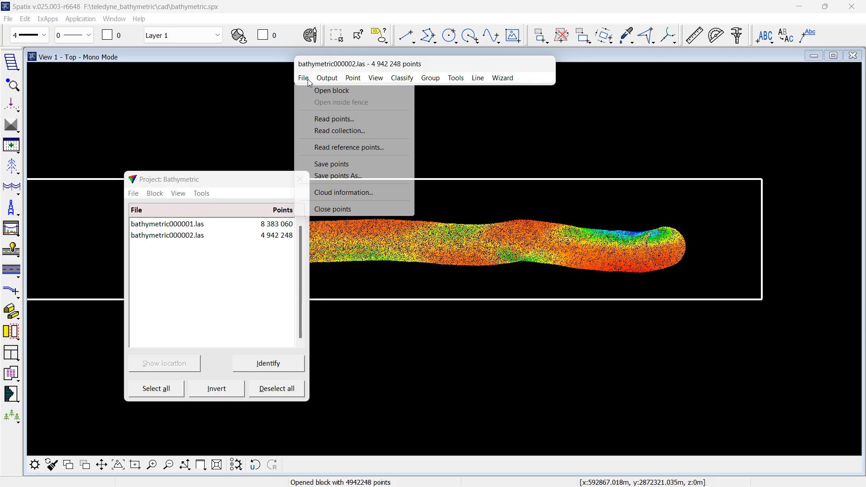
click(327, 209)
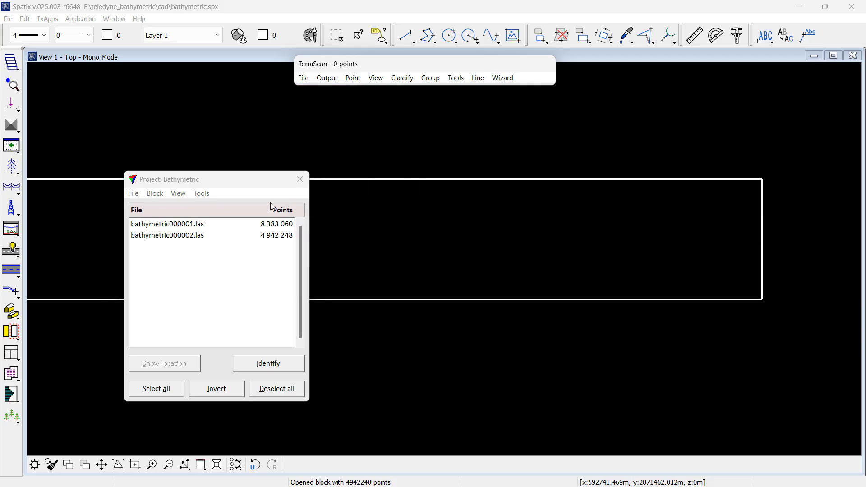
Step: Open the macro 01_steep_angle.mac, review its classify by extra attribute step, and close the macro window
click(456, 78)
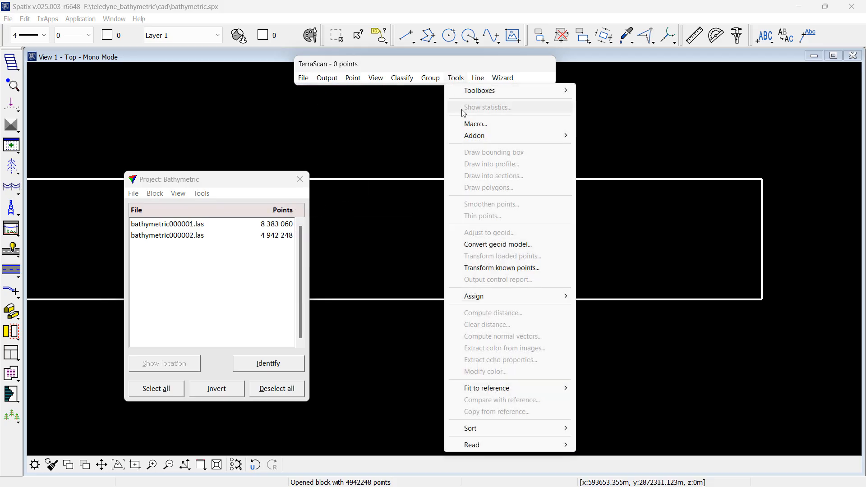
click(476, 123)
click(214, 136)
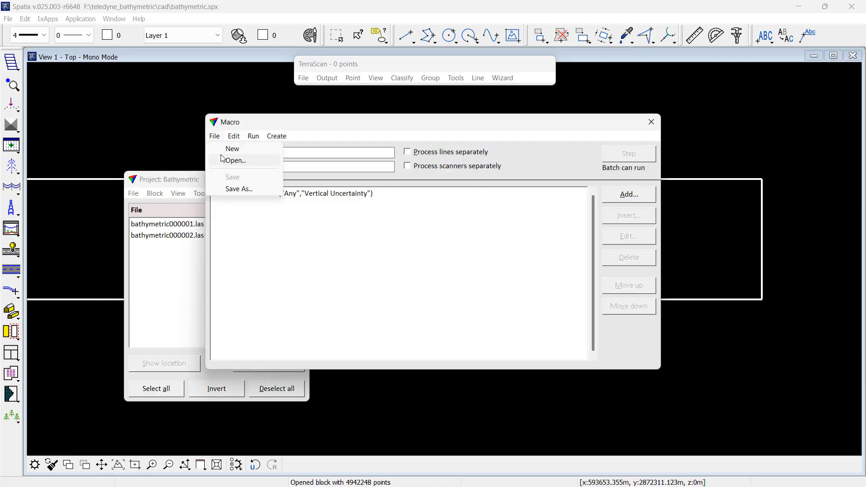
click(222, 159)
click(332, 109)
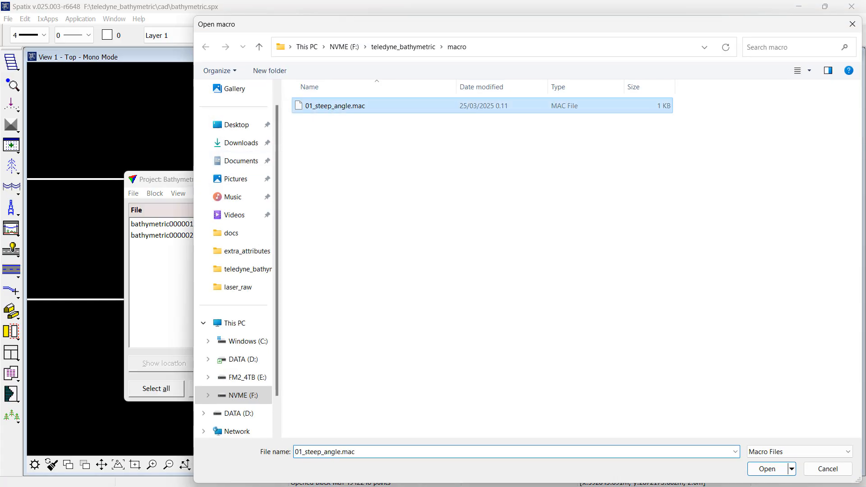
double_click(329, 106)
click(606, 242)
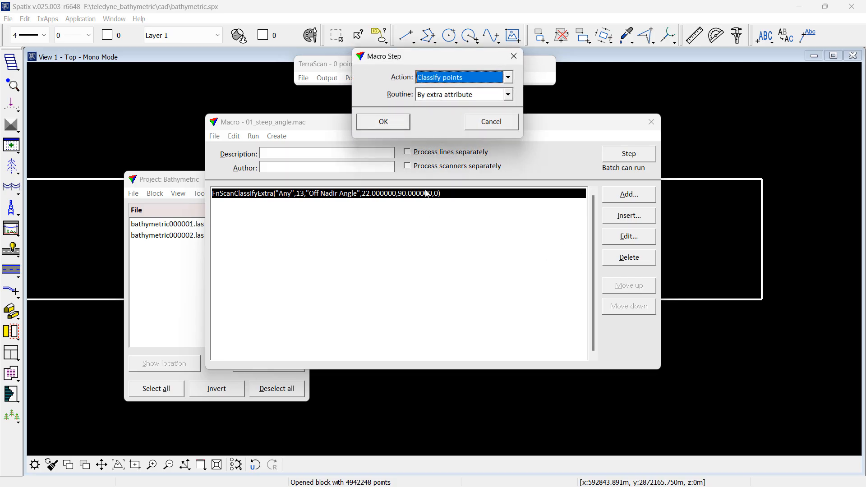
click(390, 129)
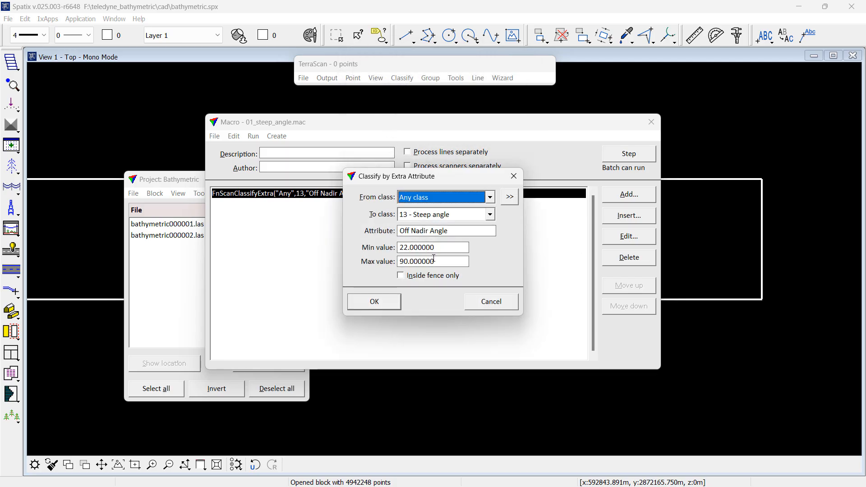
click(492, 302)
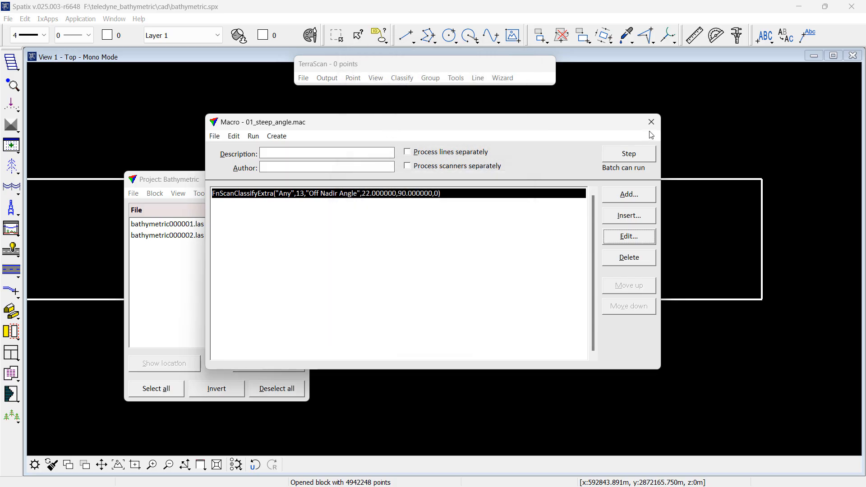
click(652, 123)
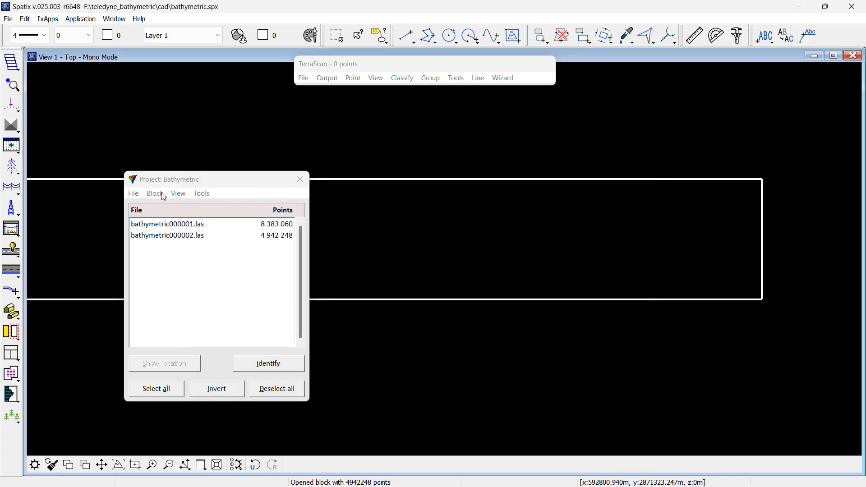
Step: Run the macro 01_steep_angle.mac on all project blocks, writing over the original files, and close the execution report
click(204, 194)
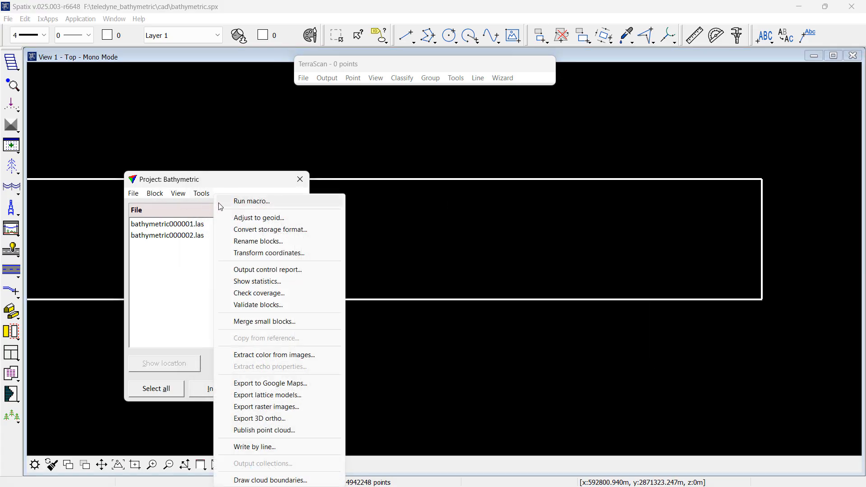
click(218, 203)
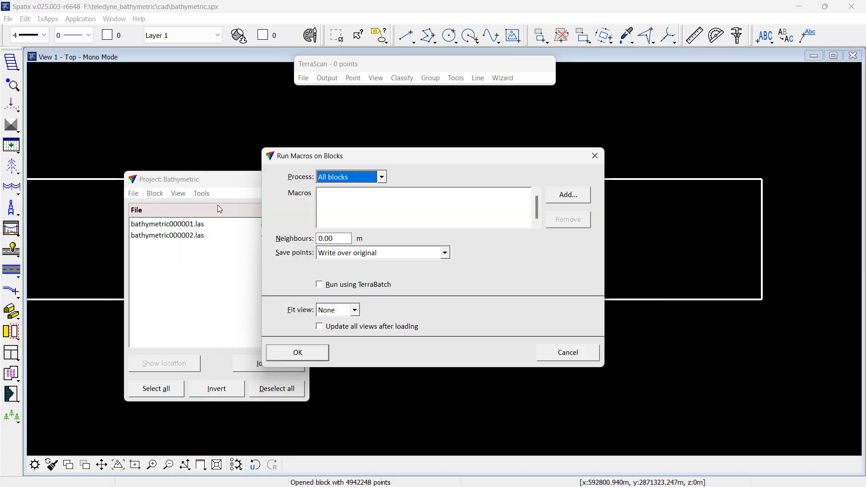
click(554, 200)
double_click(361, 107)
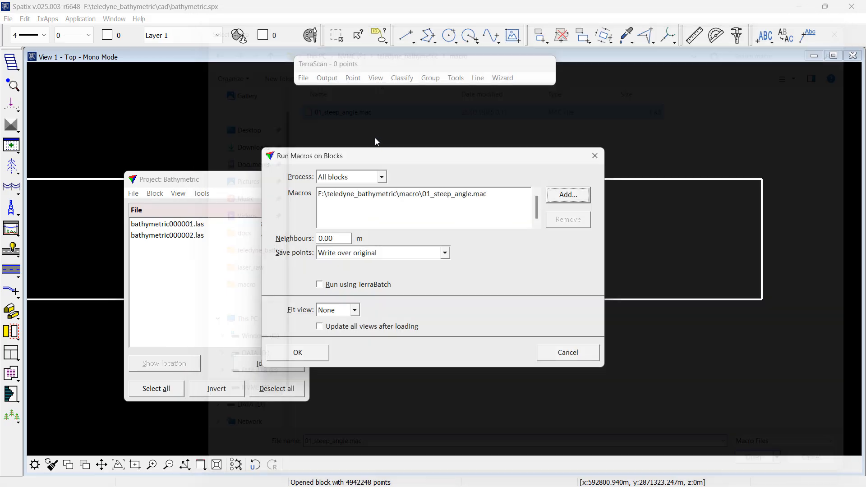
click(323, 351)
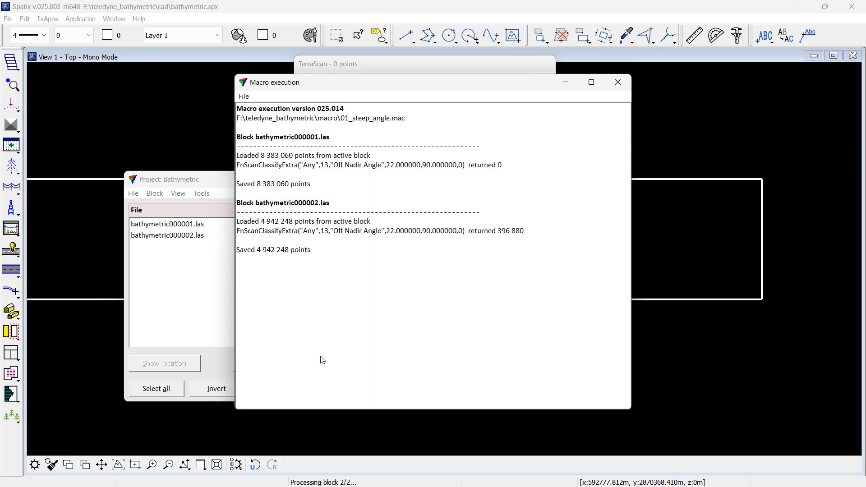
click(618, 82)
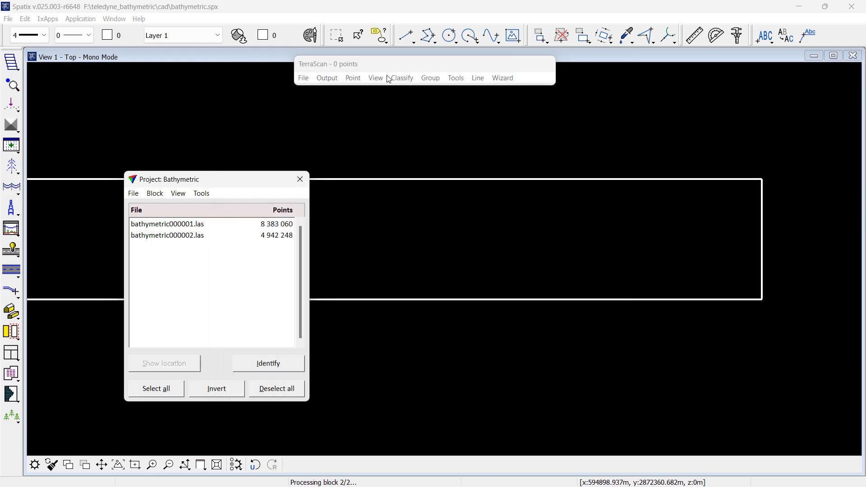
Step: Reopen the middle project block in the view for modification
click(305, 78)
click(312, 90)
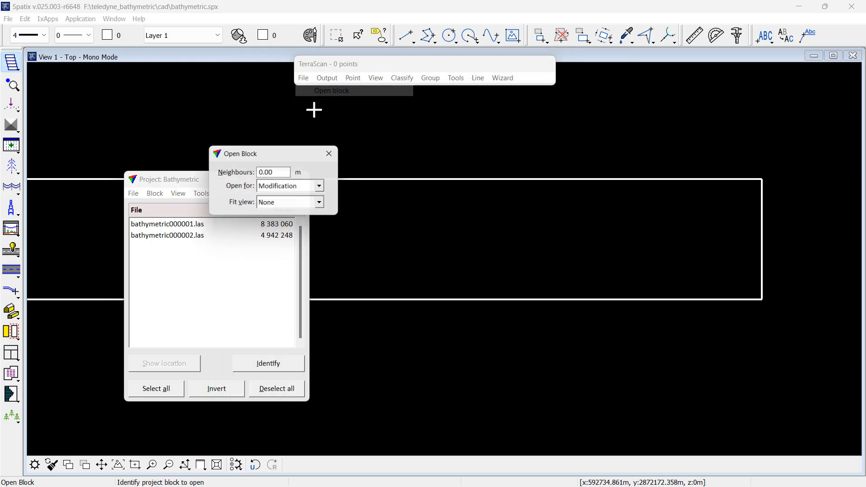
click(435, 214)
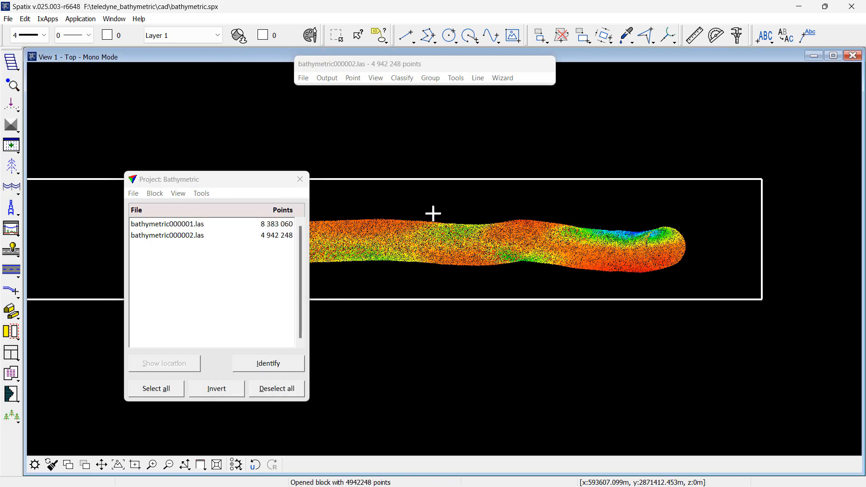
Step: Set the display mode to show only the class 13 Steep angle points and apply it
click(376, 78)
click(393, 212)
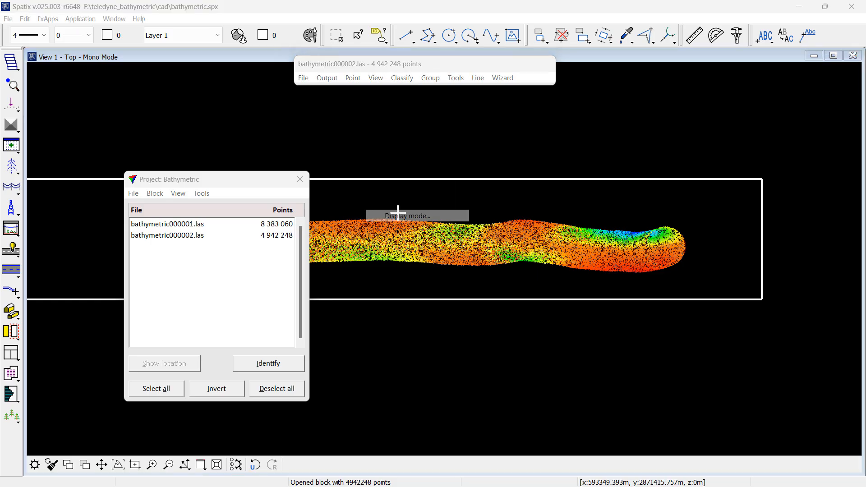
drag(217, 282, 215, 350)
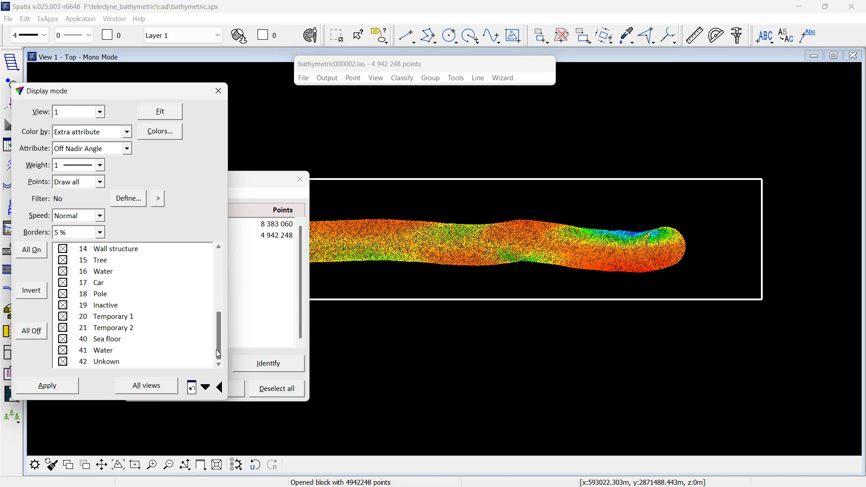
click(41, 334)
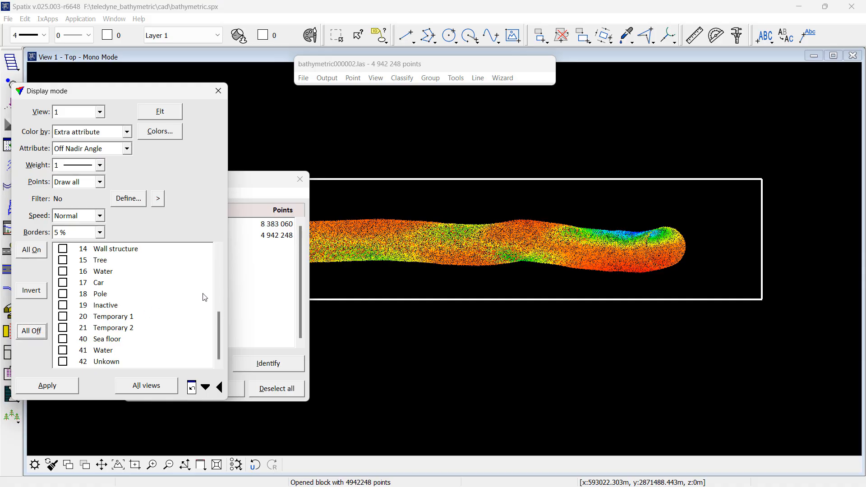
click(218, 248)
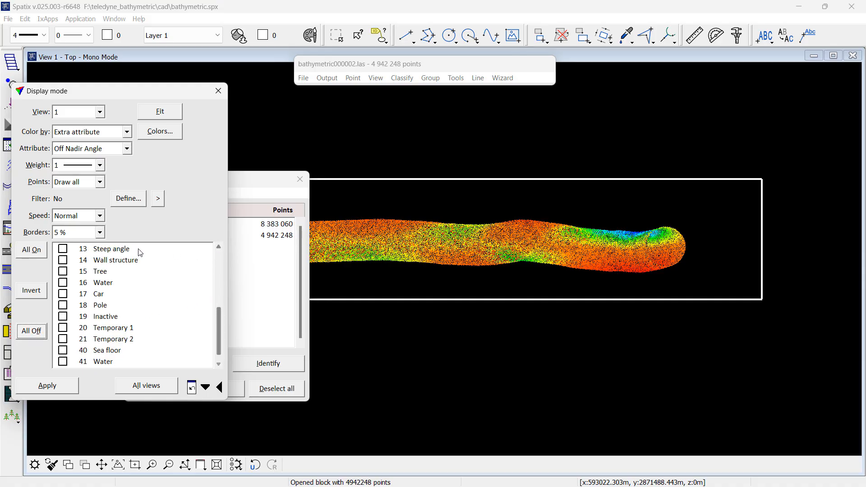
click(124, 250)
click(67, 388)
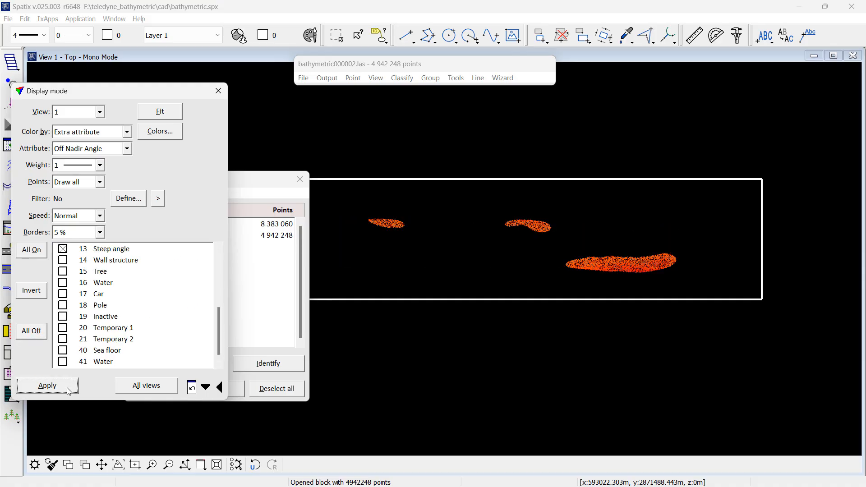